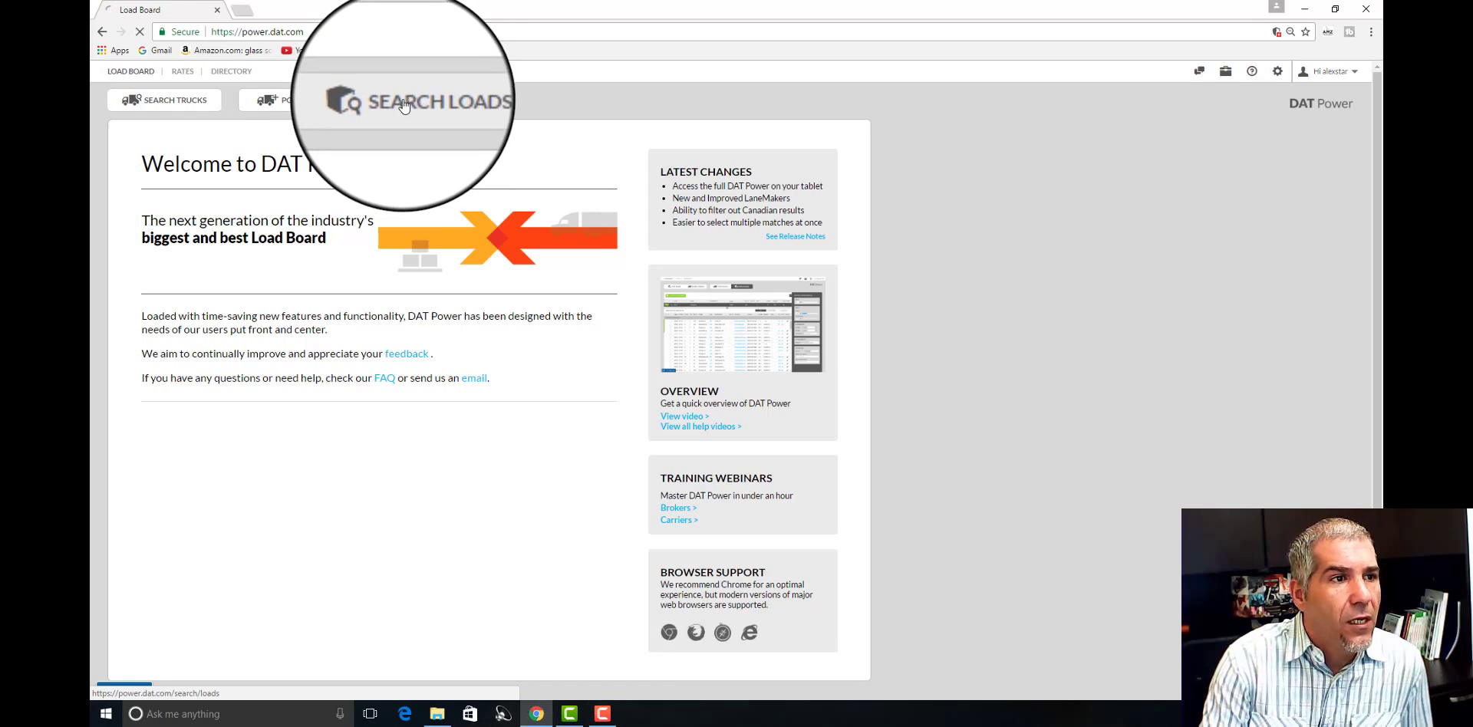
Open the load search page and run the saved Miami, FL and Valdosta, GA searches dated 01/08.
left_click(405, 104)
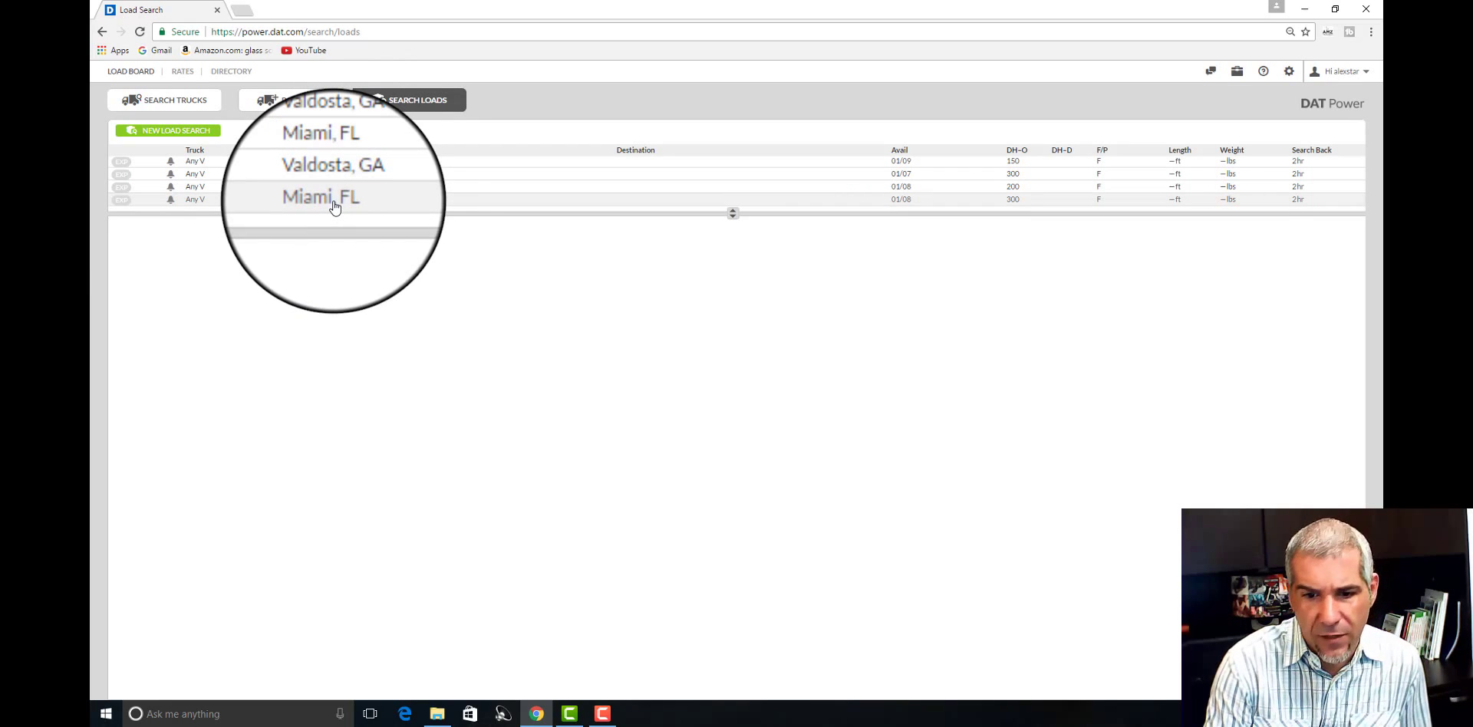
left_click(334, 202)
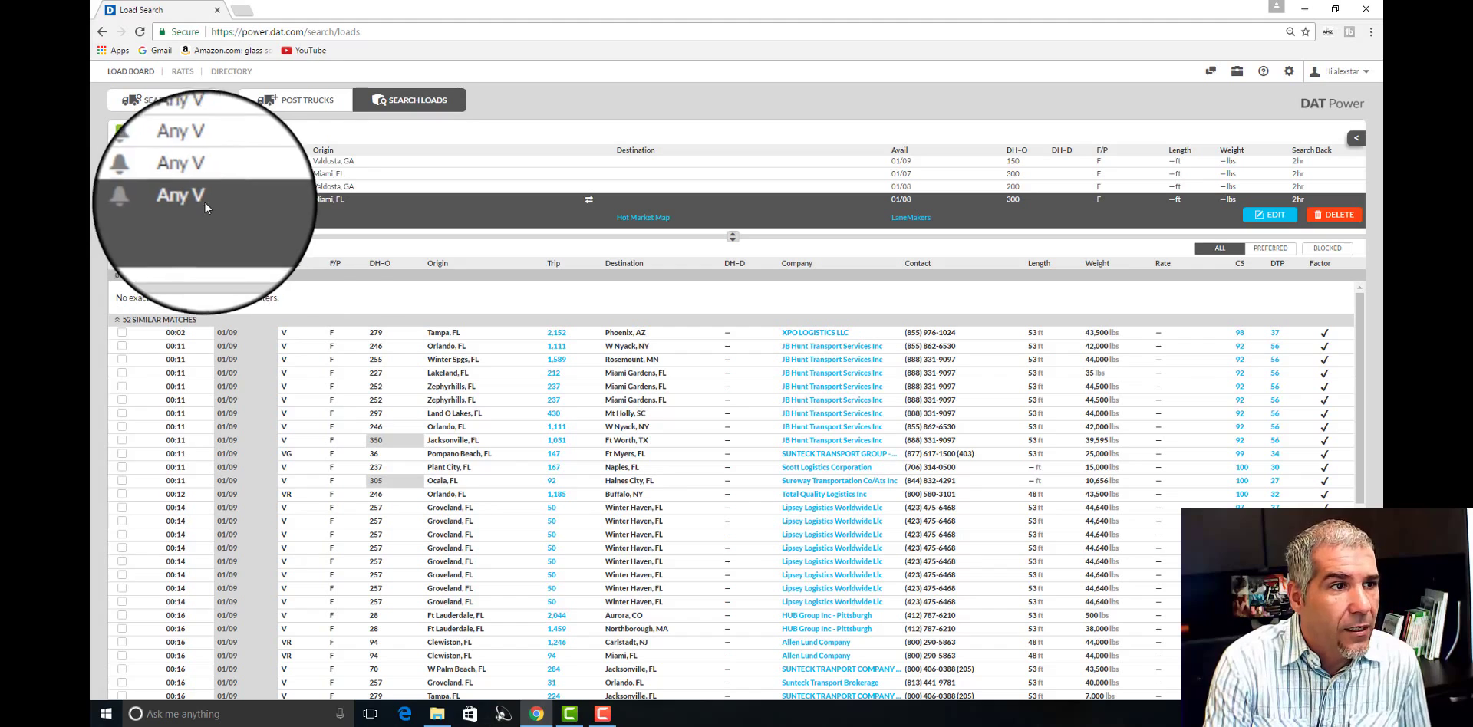
left_click(346, 191)
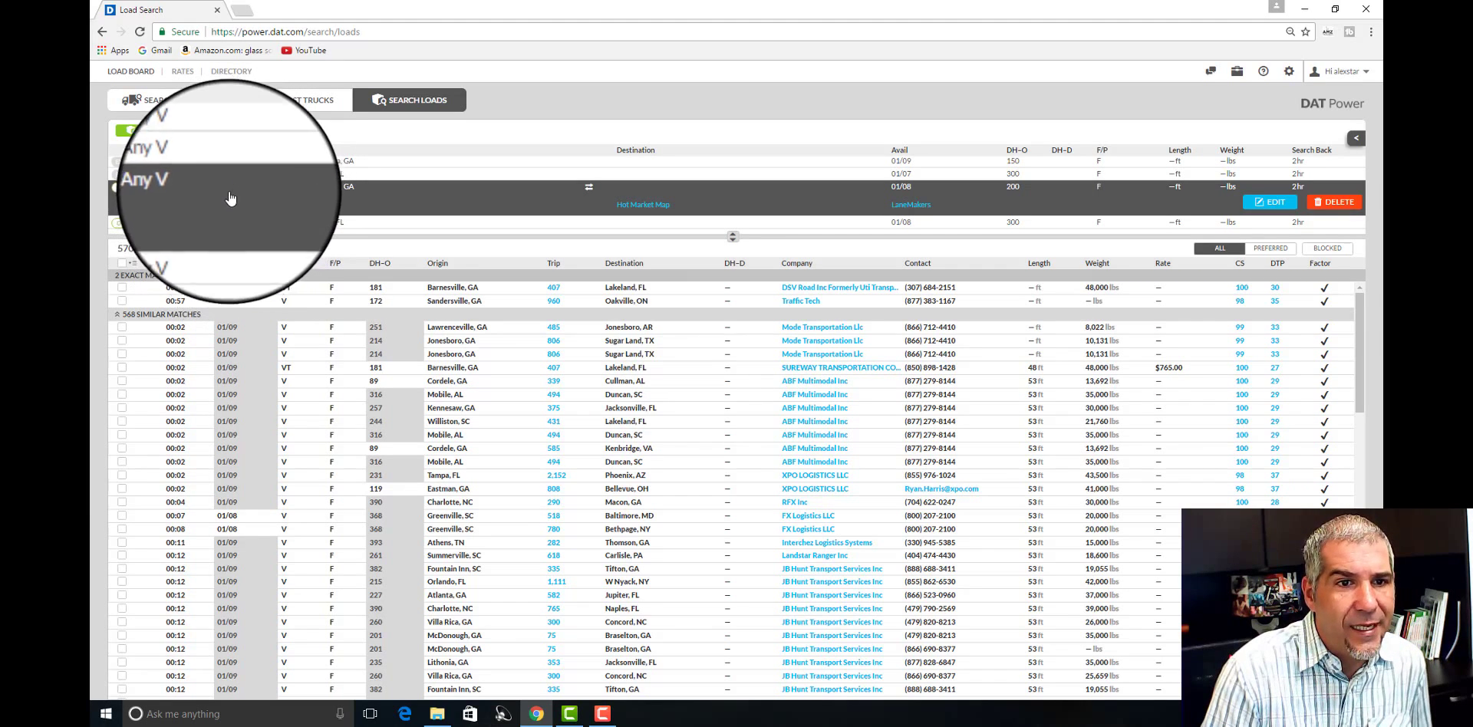
Set the available date of the upper saved Miami, FL search to 01/09 and rerun the search.
left_click(334, 175)
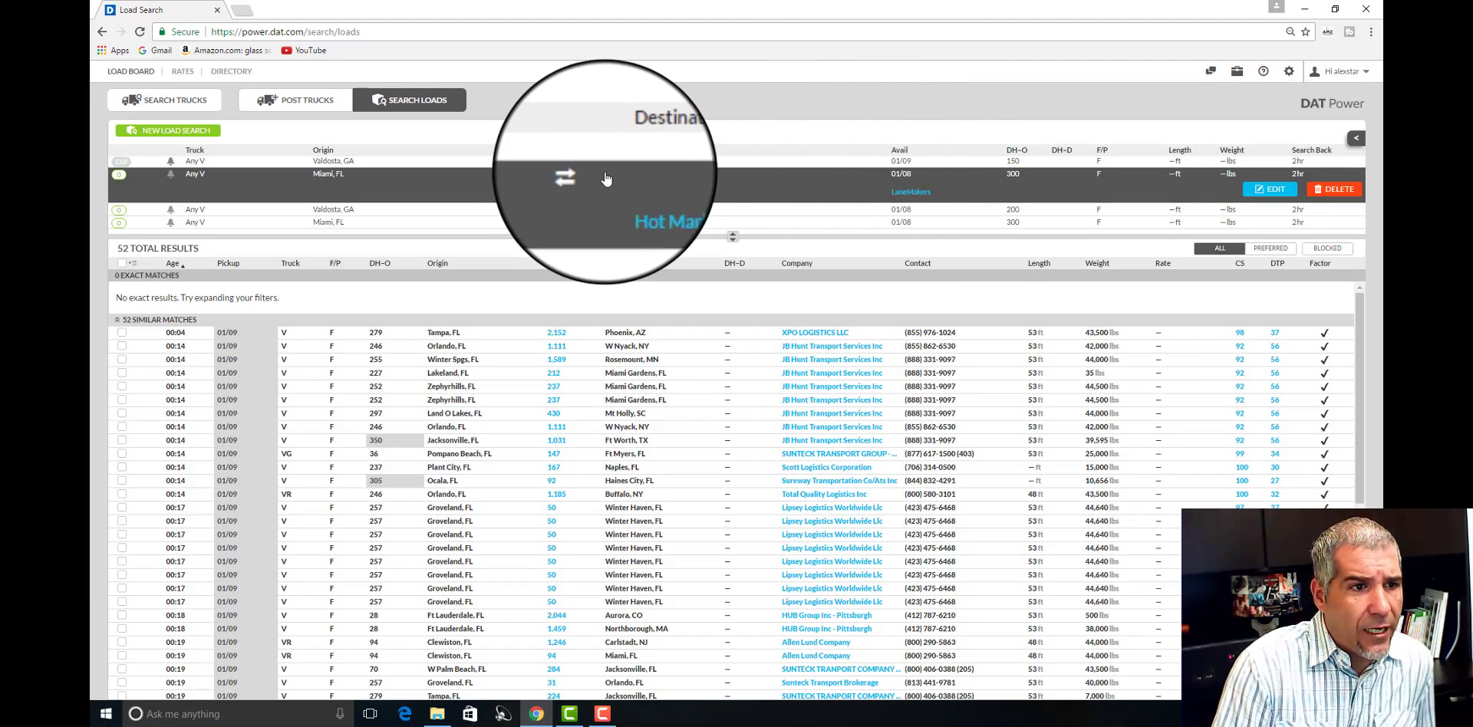
left_click(1262, 188)
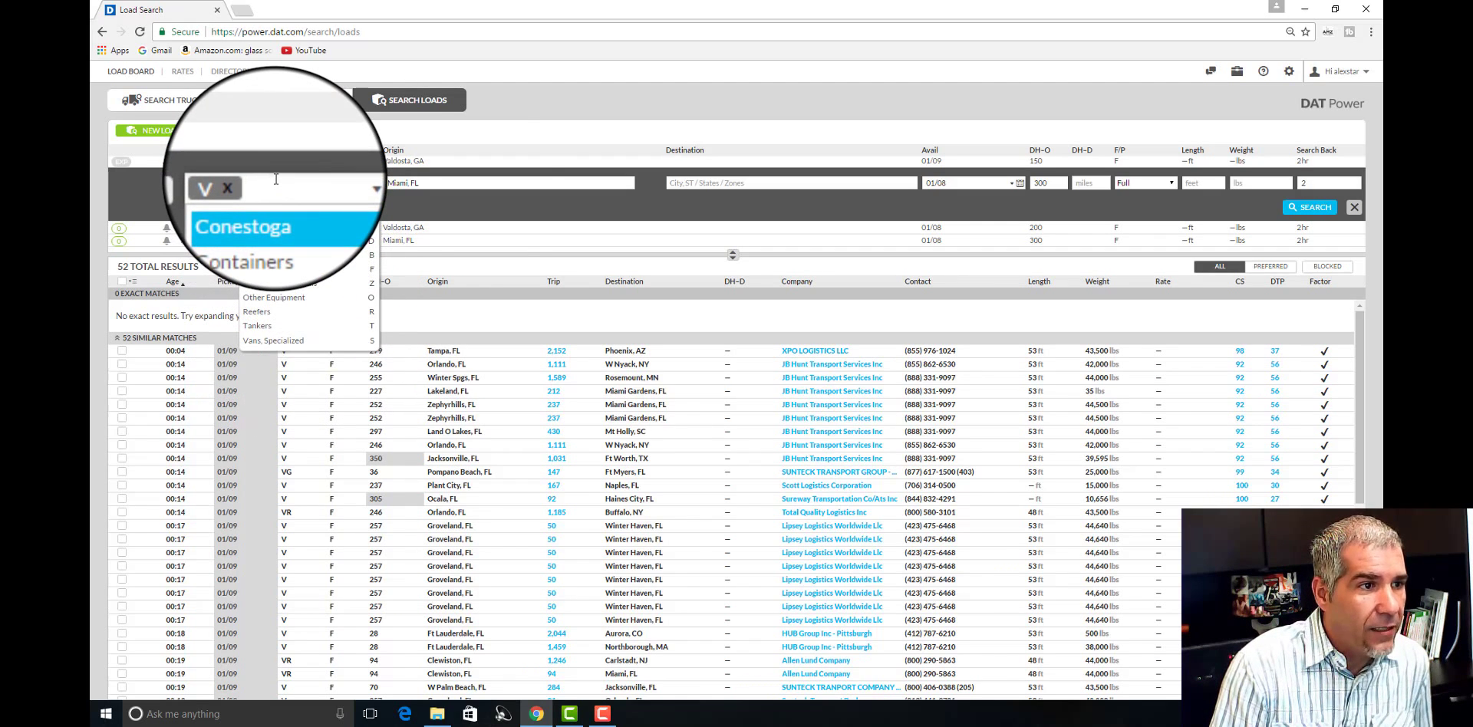
left_click(446, 183)
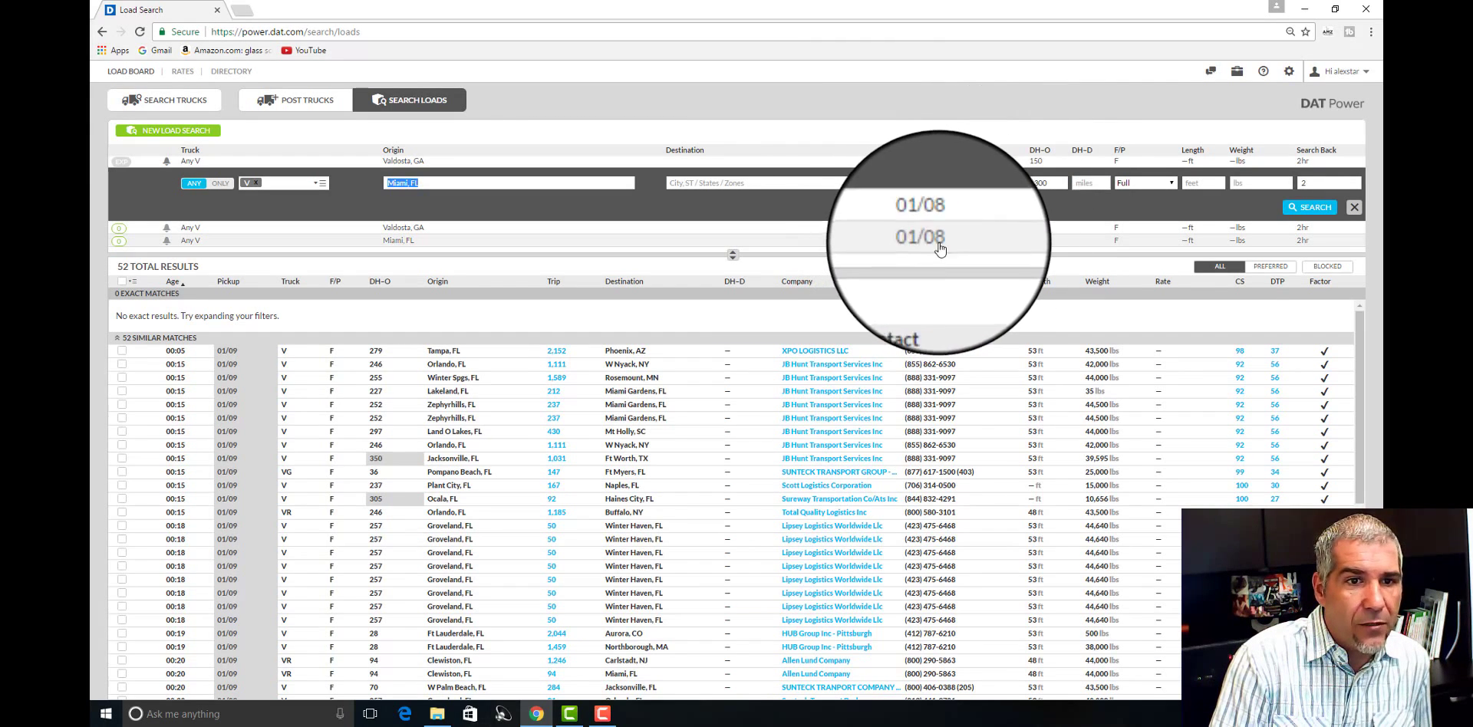
left_click(1022, 183)
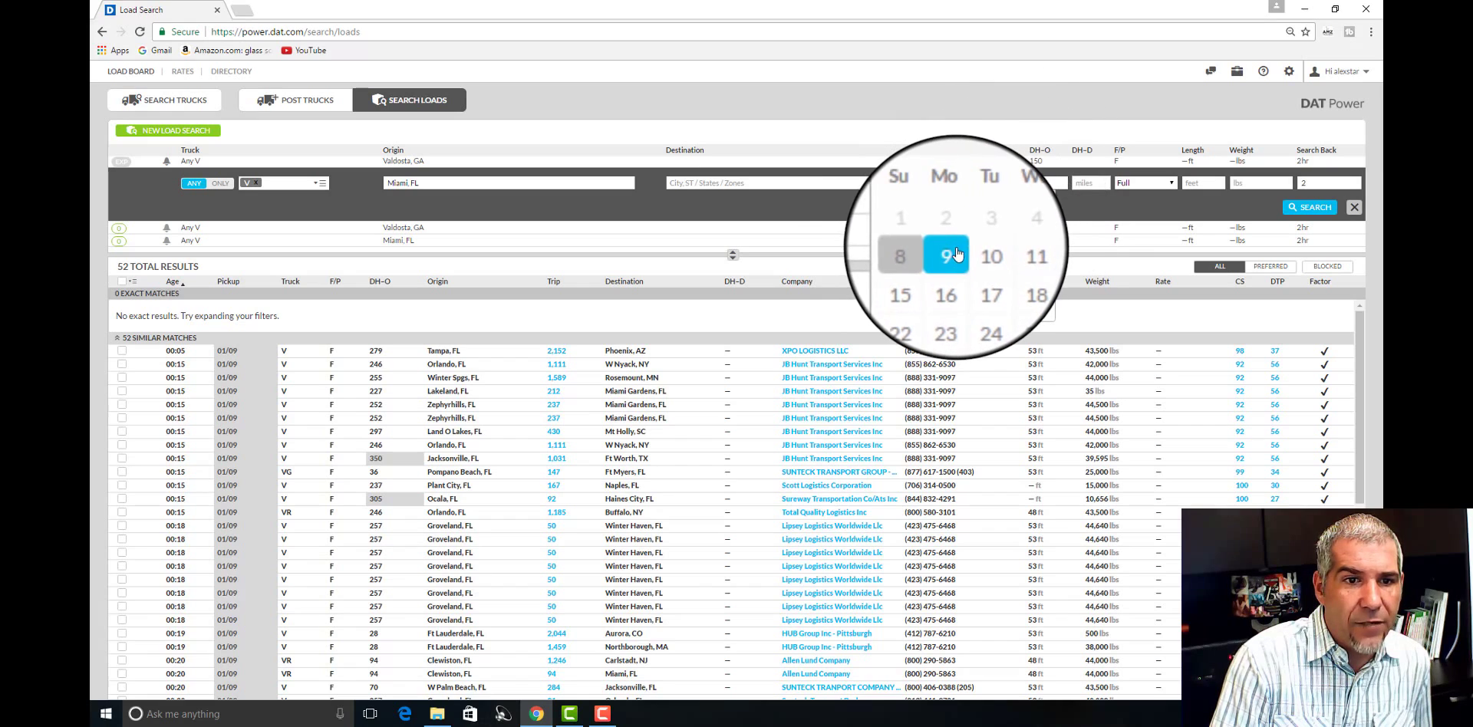
left_click(957, 255)
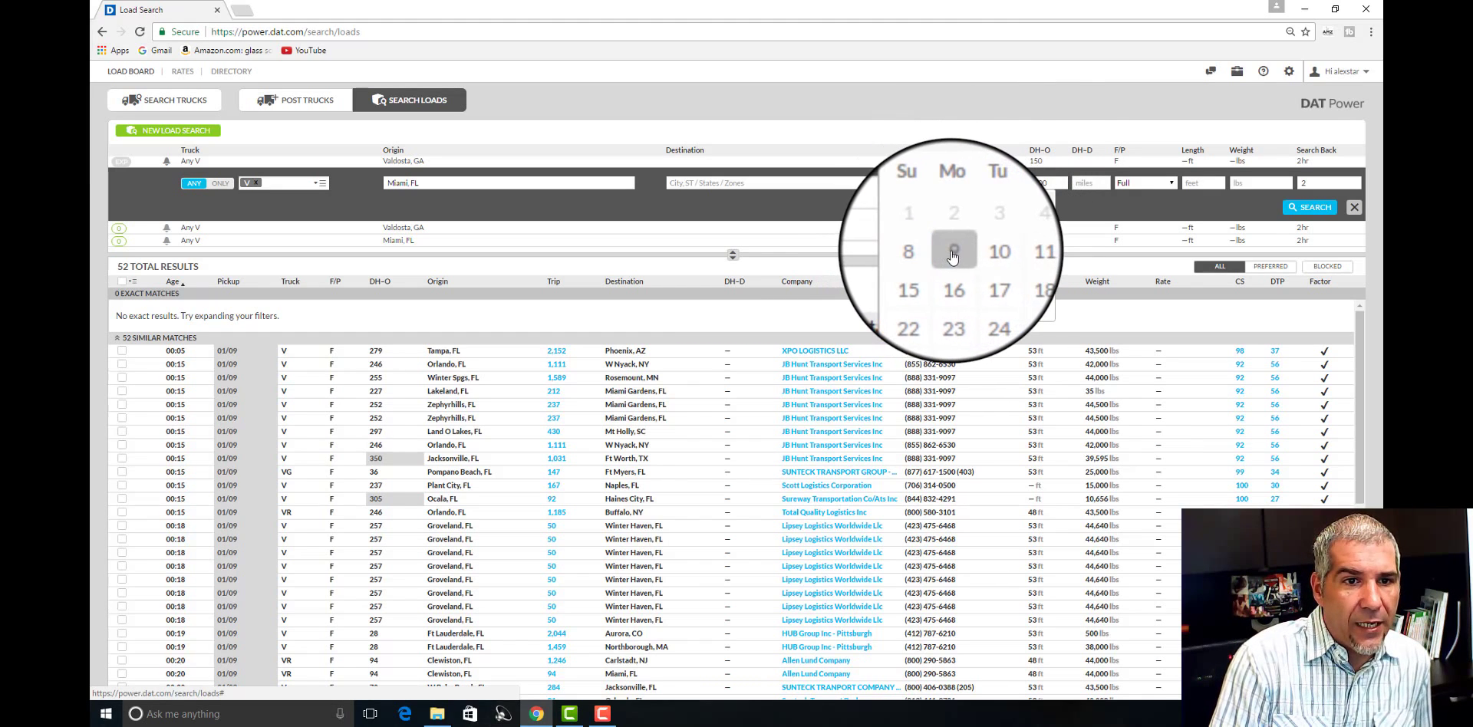
left_click(1008, 148)
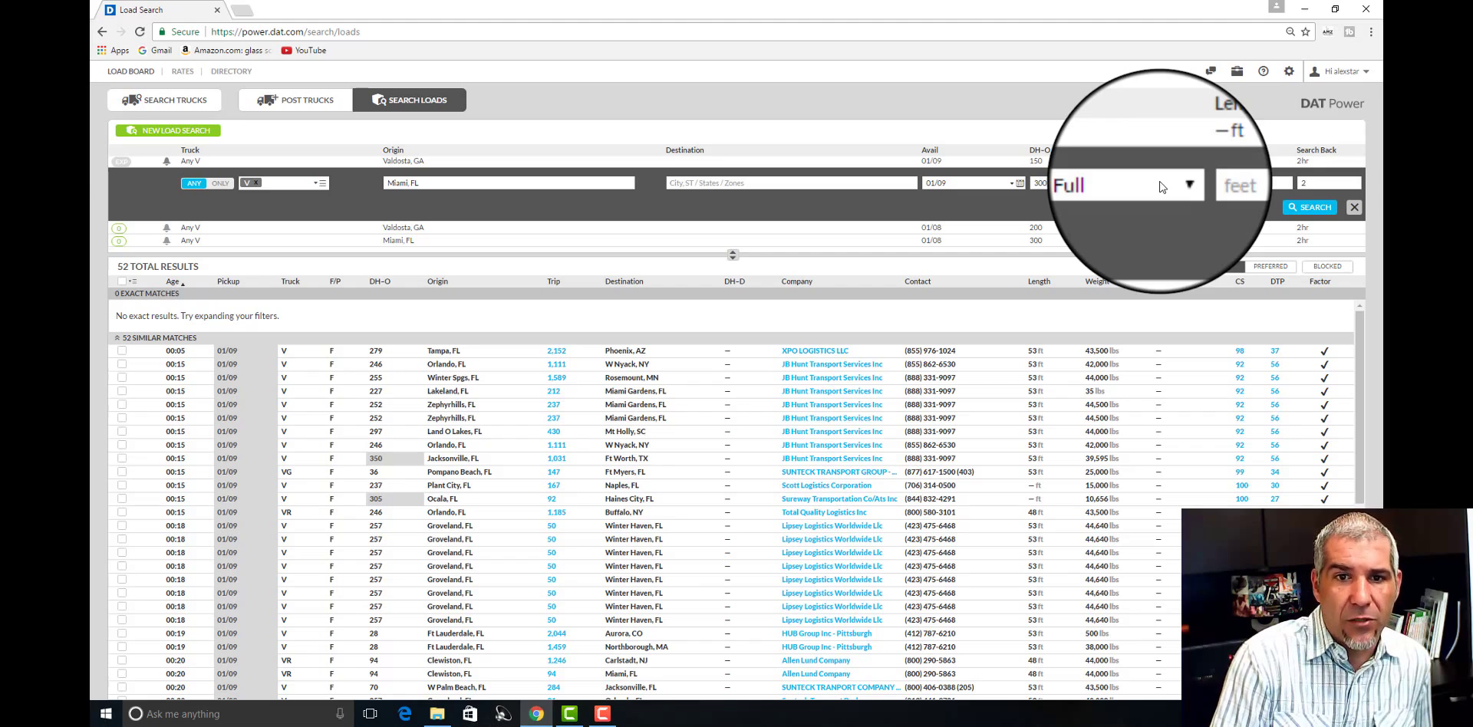
left_click(1310, 215)
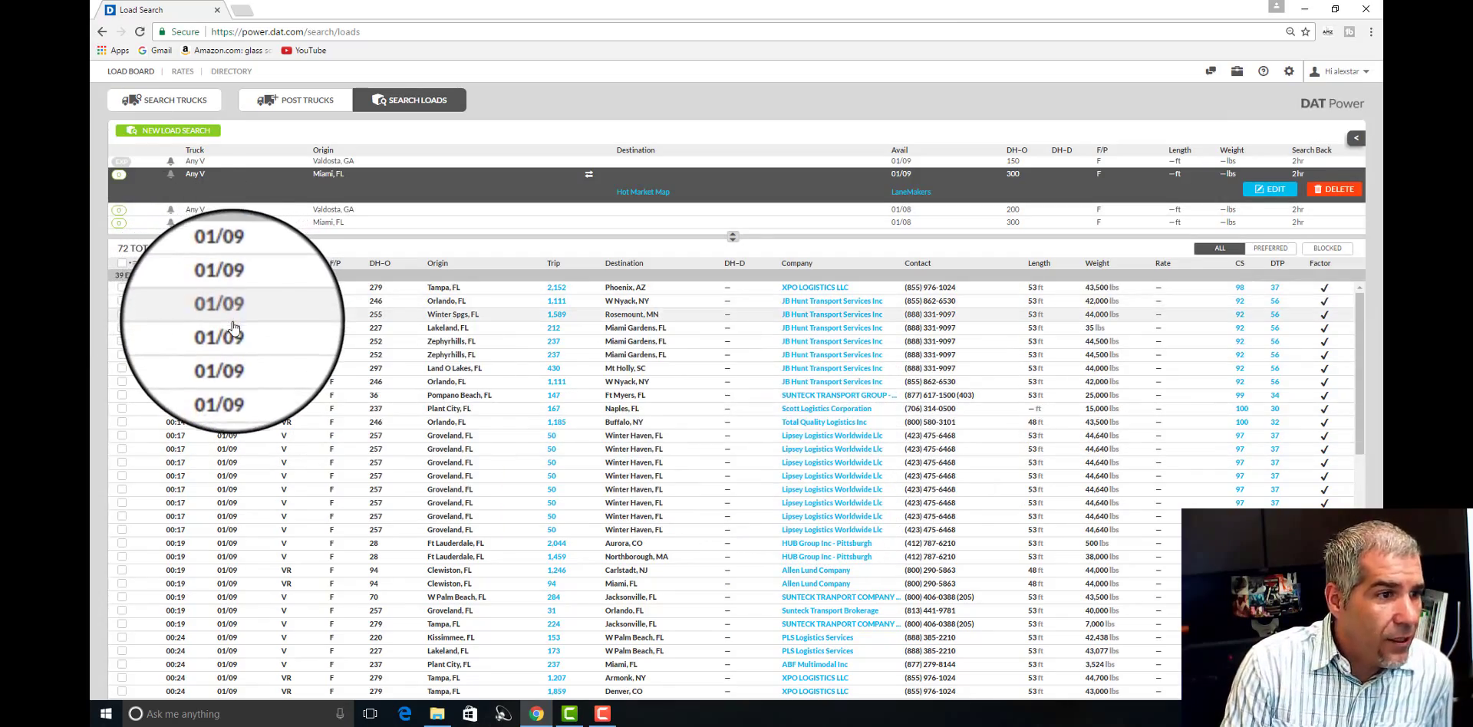
Examine the ages and pickup dates of the exact and similar matches for the Miami search.
scroll(230, 336, "down", 3)
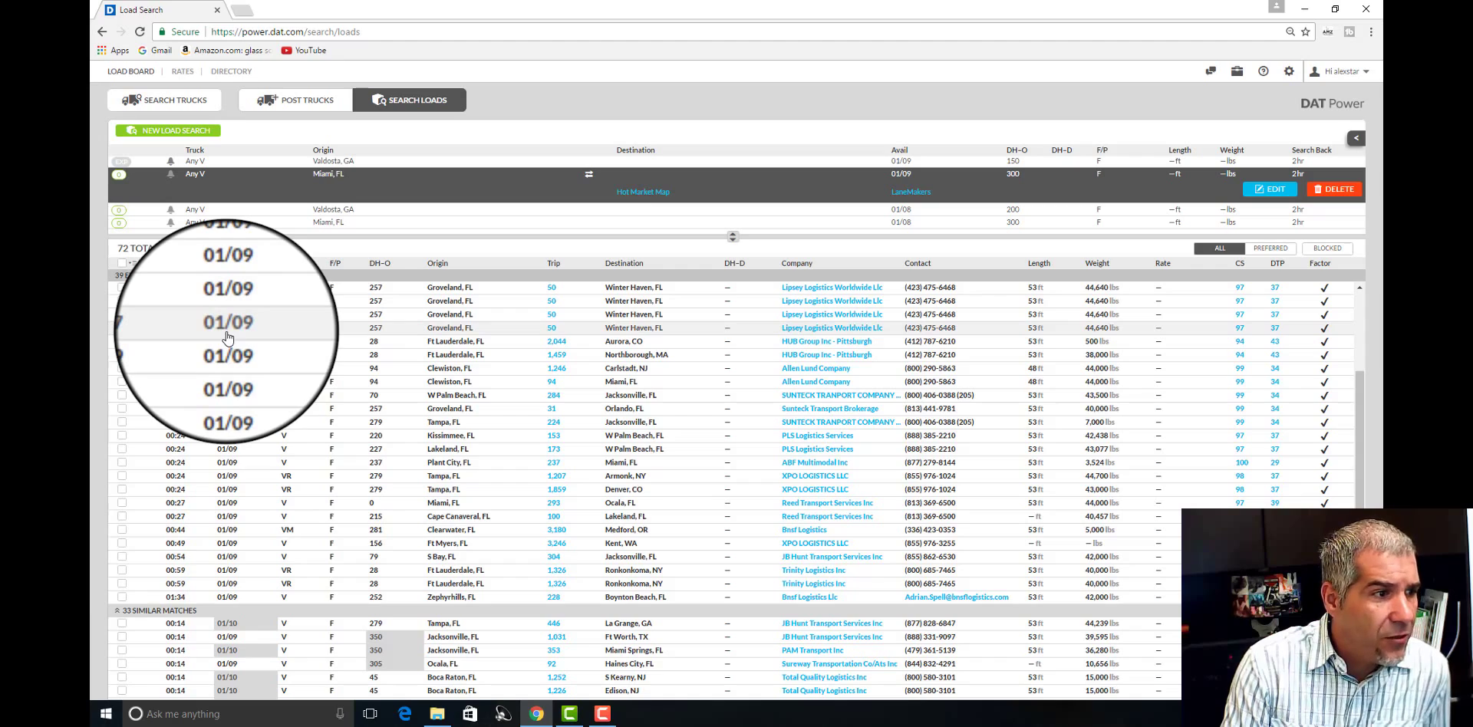
scroll(229, 342, "up", 2)
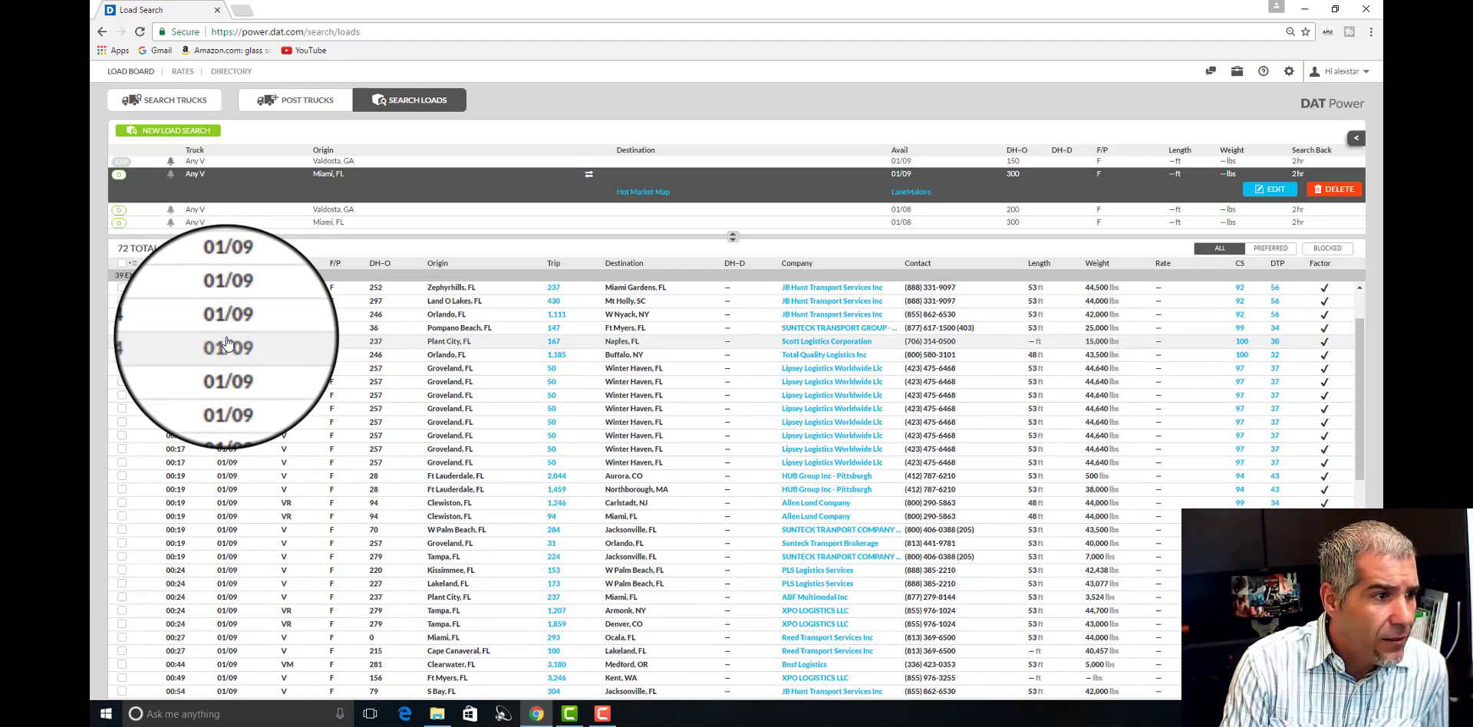
scroll(229, 343, "up", 1)
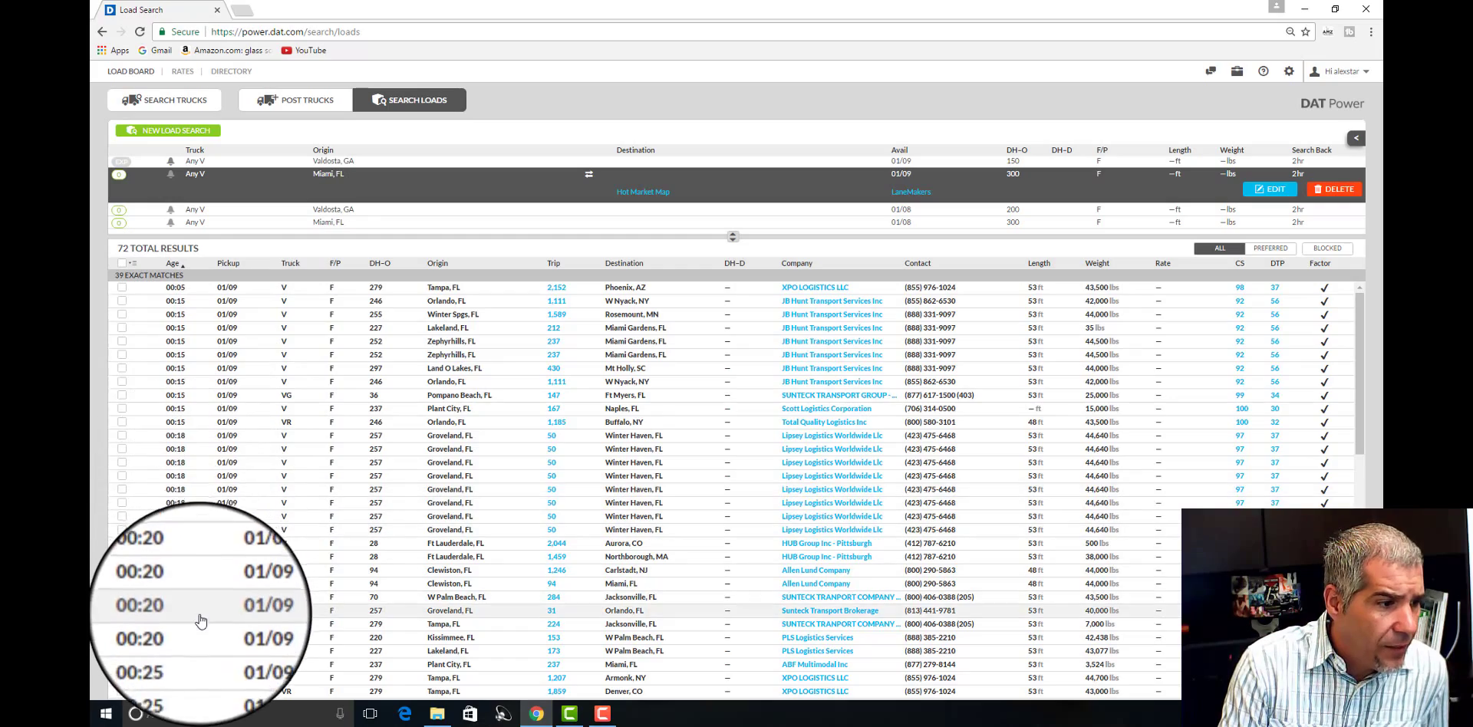
scroll(199, 620, "down", 3)
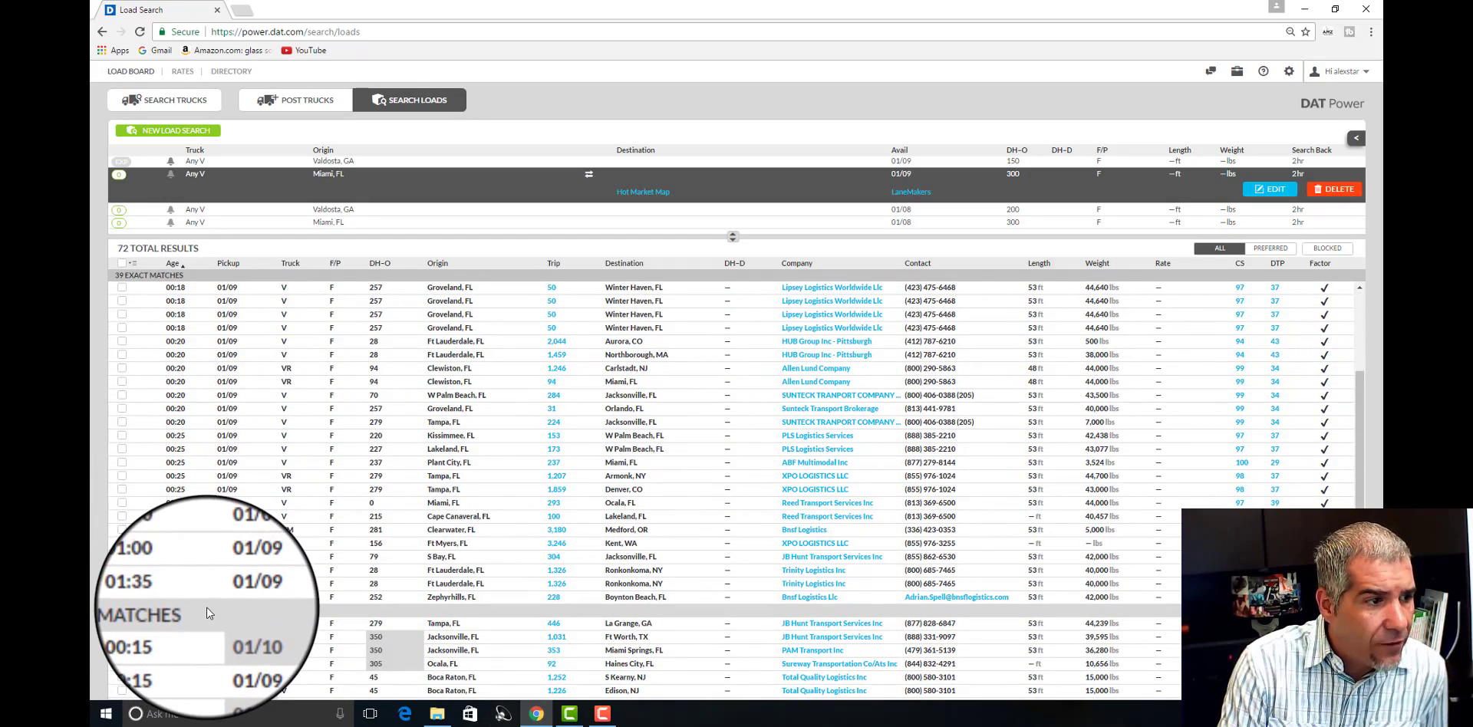
scroll(206, 614, "up", 1)
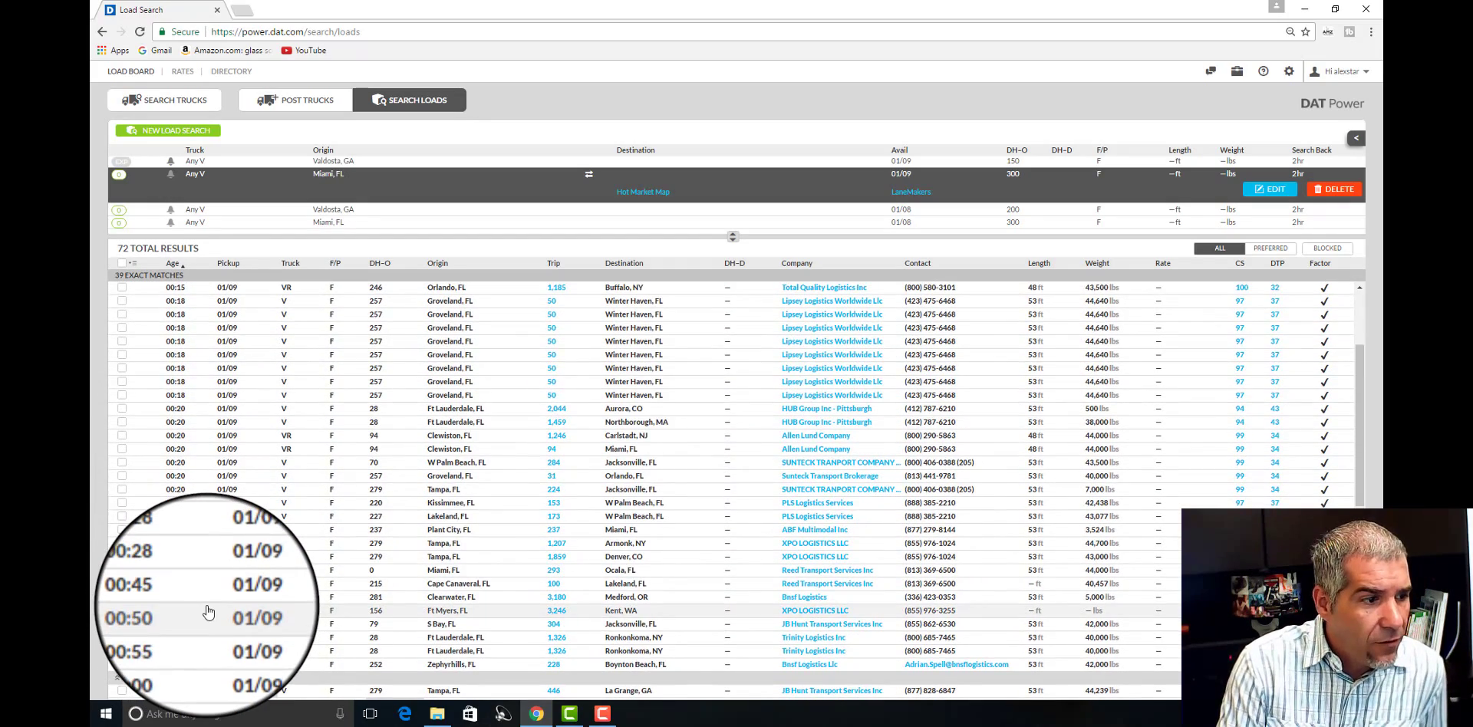
scroll(207, 614, "down", 1)
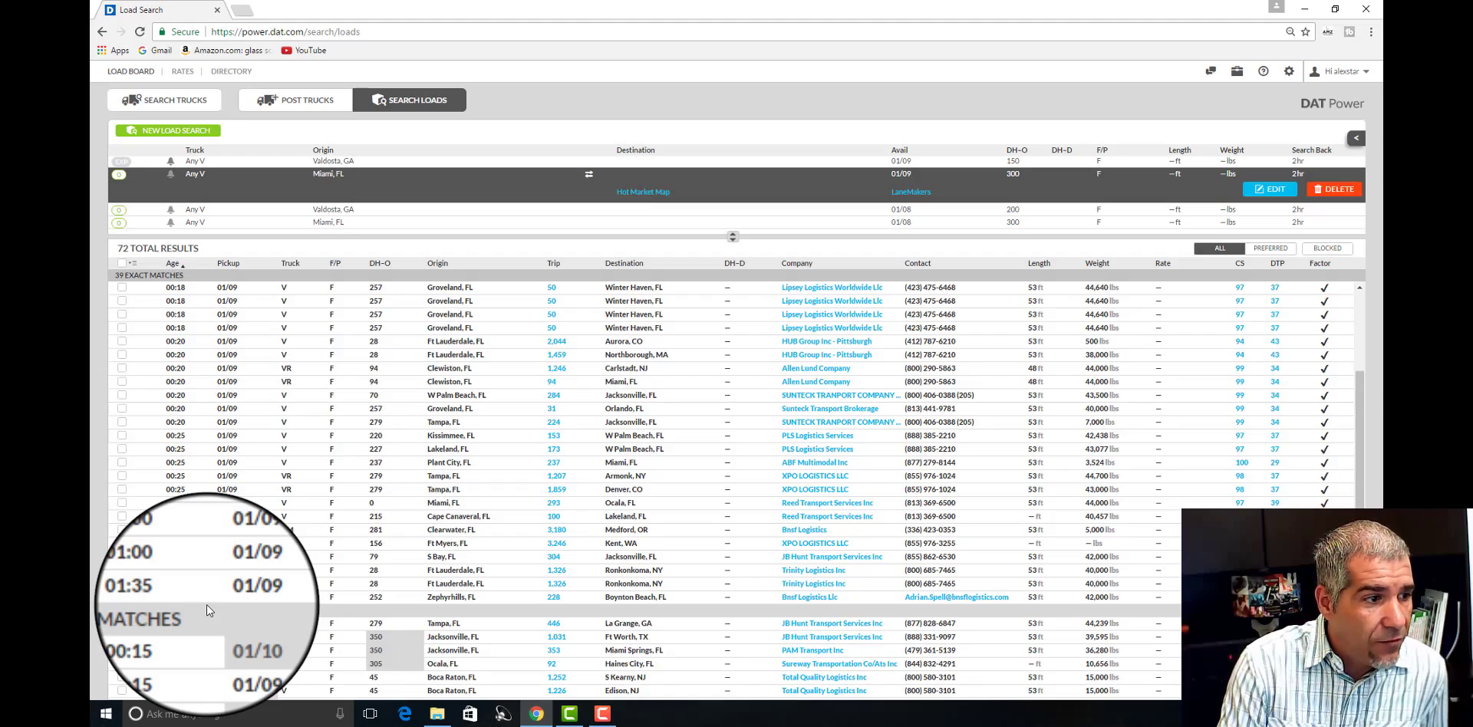
scroll(206, 606, "up", 1)
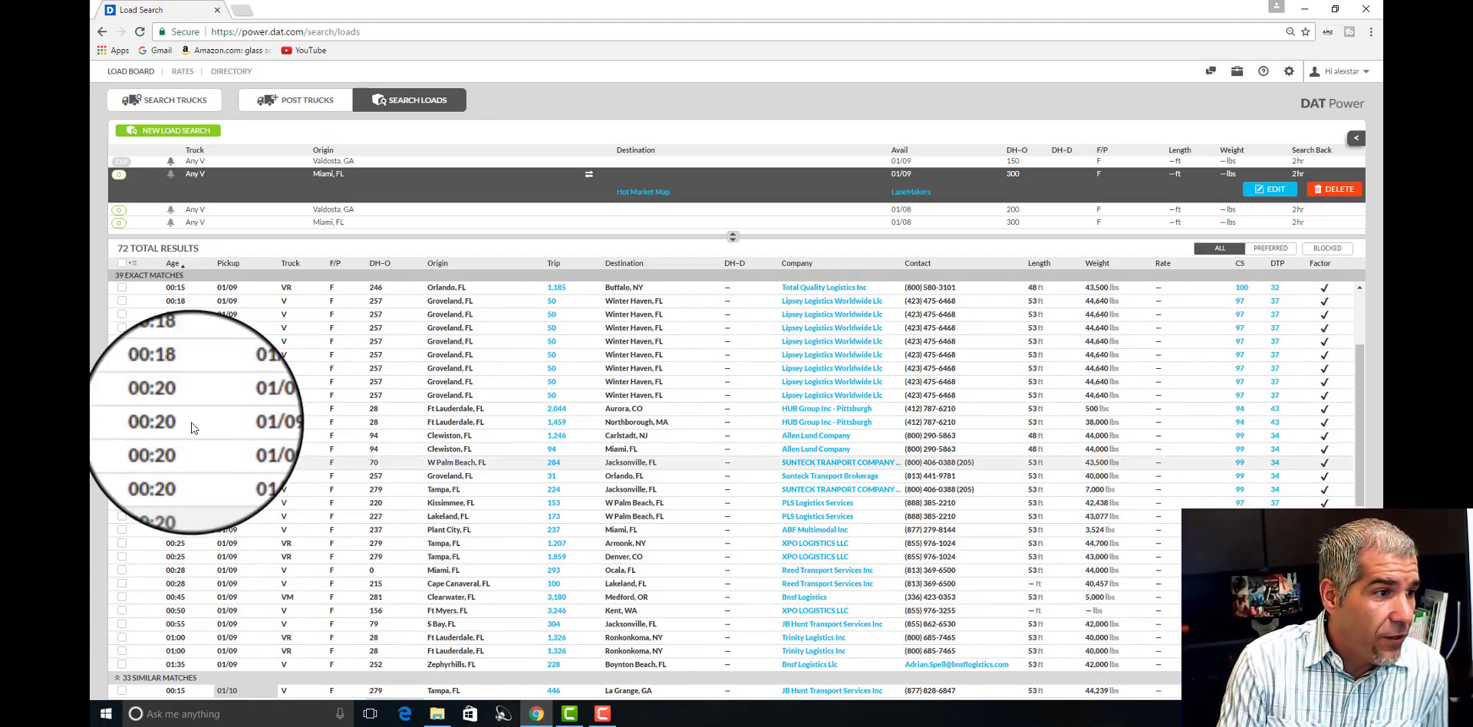
scroll(193, 335, "up", 2)
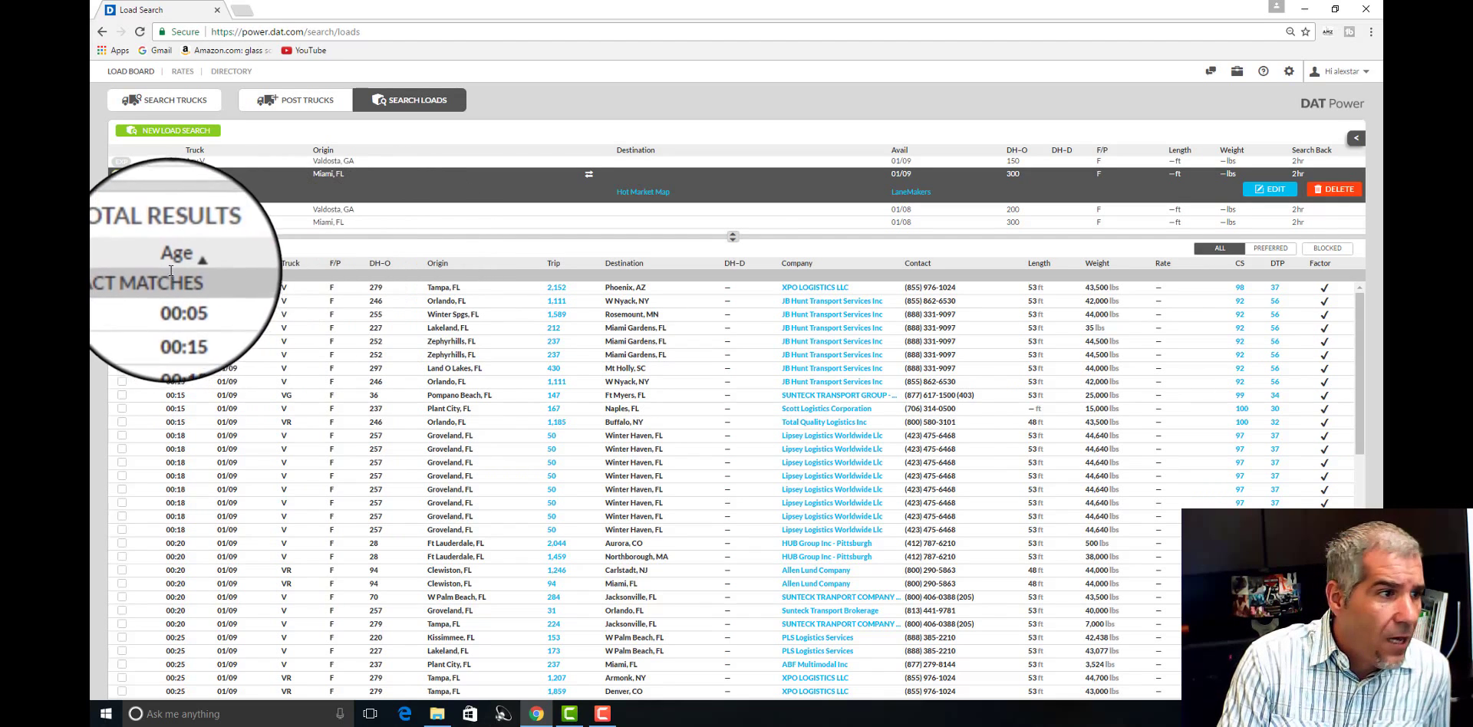
Sort the matches by ascending origin deadhead and expand the details of the Miami to Ocala load.
left_click(388, 267)
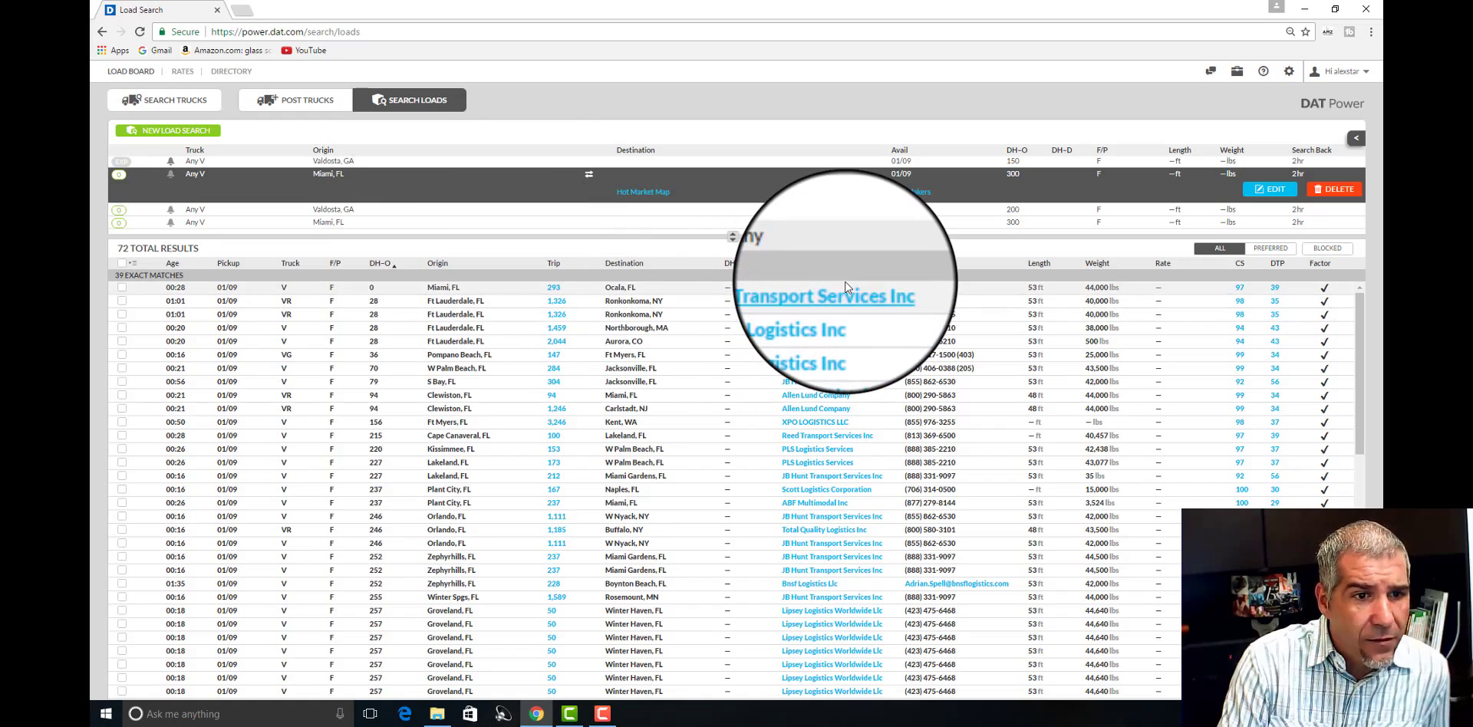
left_click(500, 288)
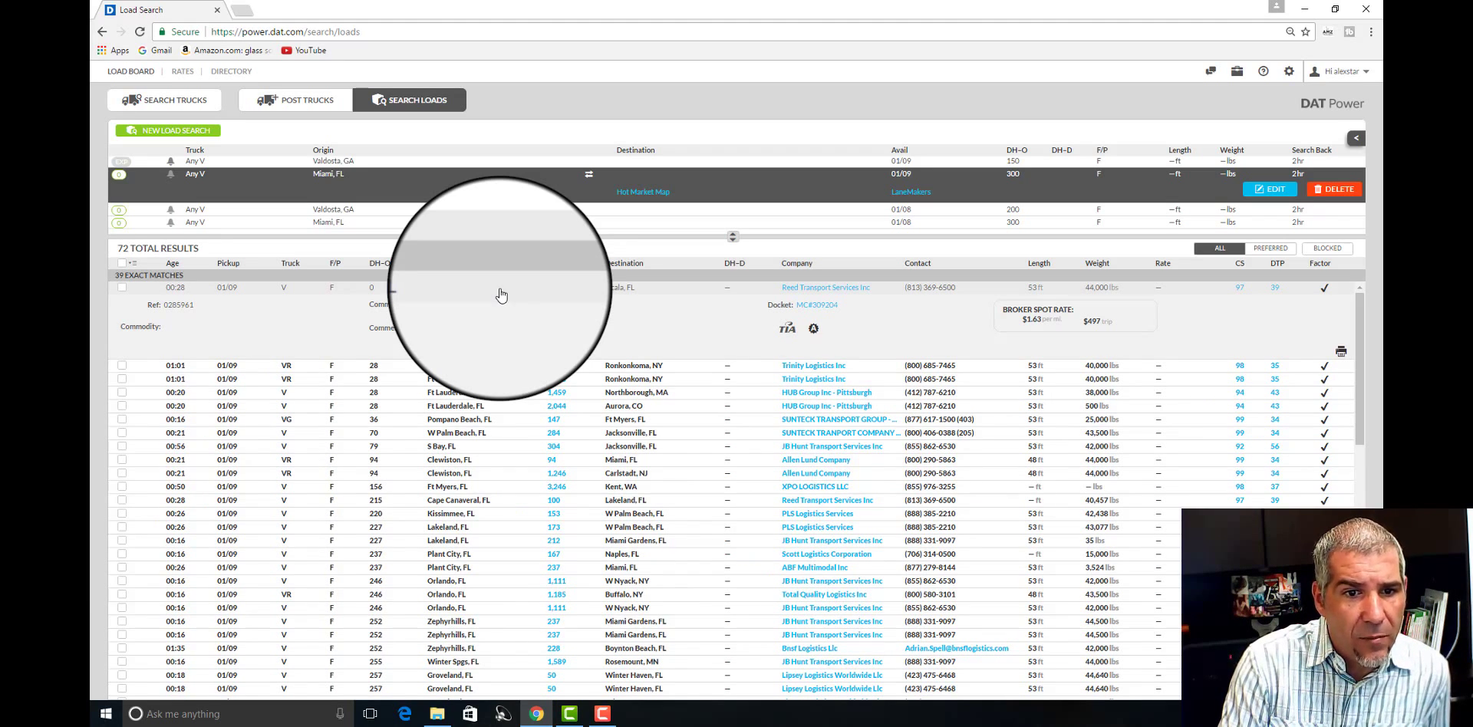
left_click(500, 295)
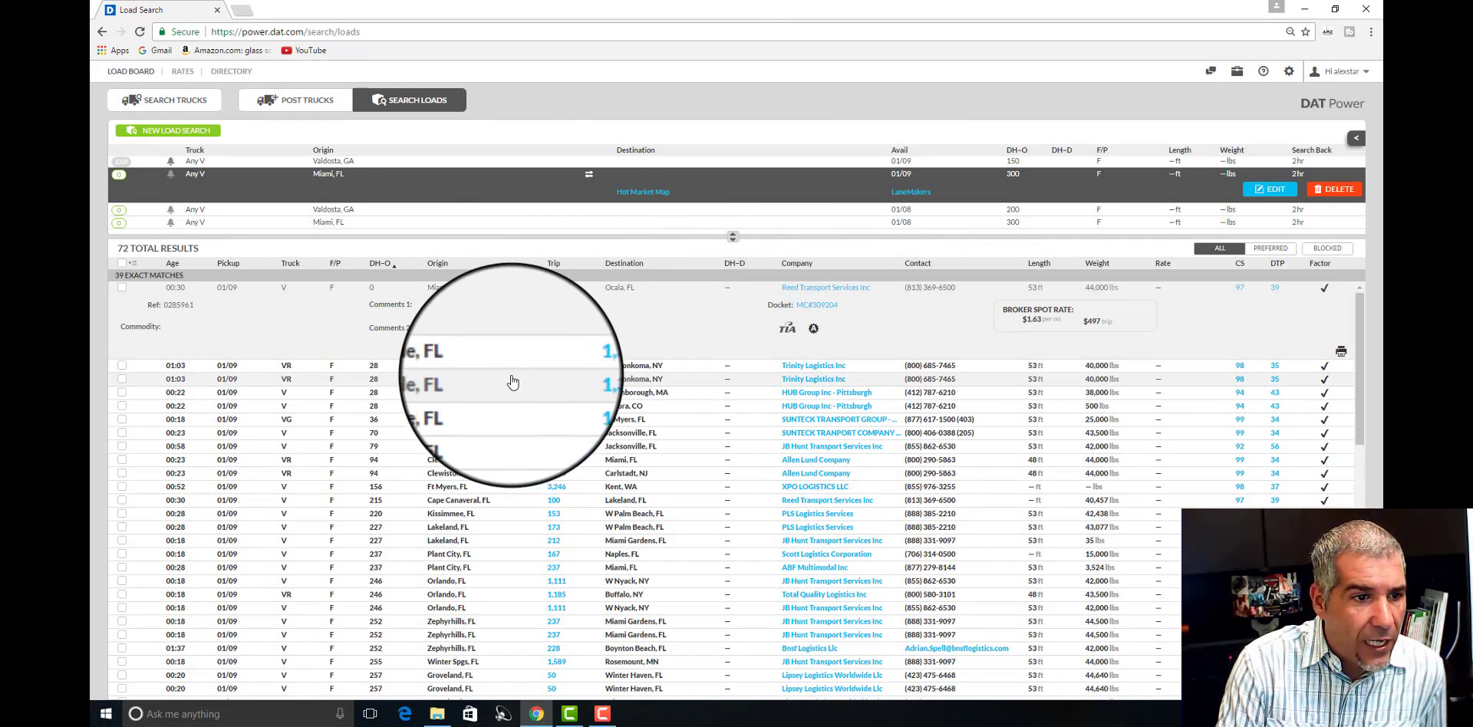
Expand the first Ft Lauderdale to Ronkonkoma load and the Northborough and Aurora loads to read their broker spot rates.
left_click(488, 372)
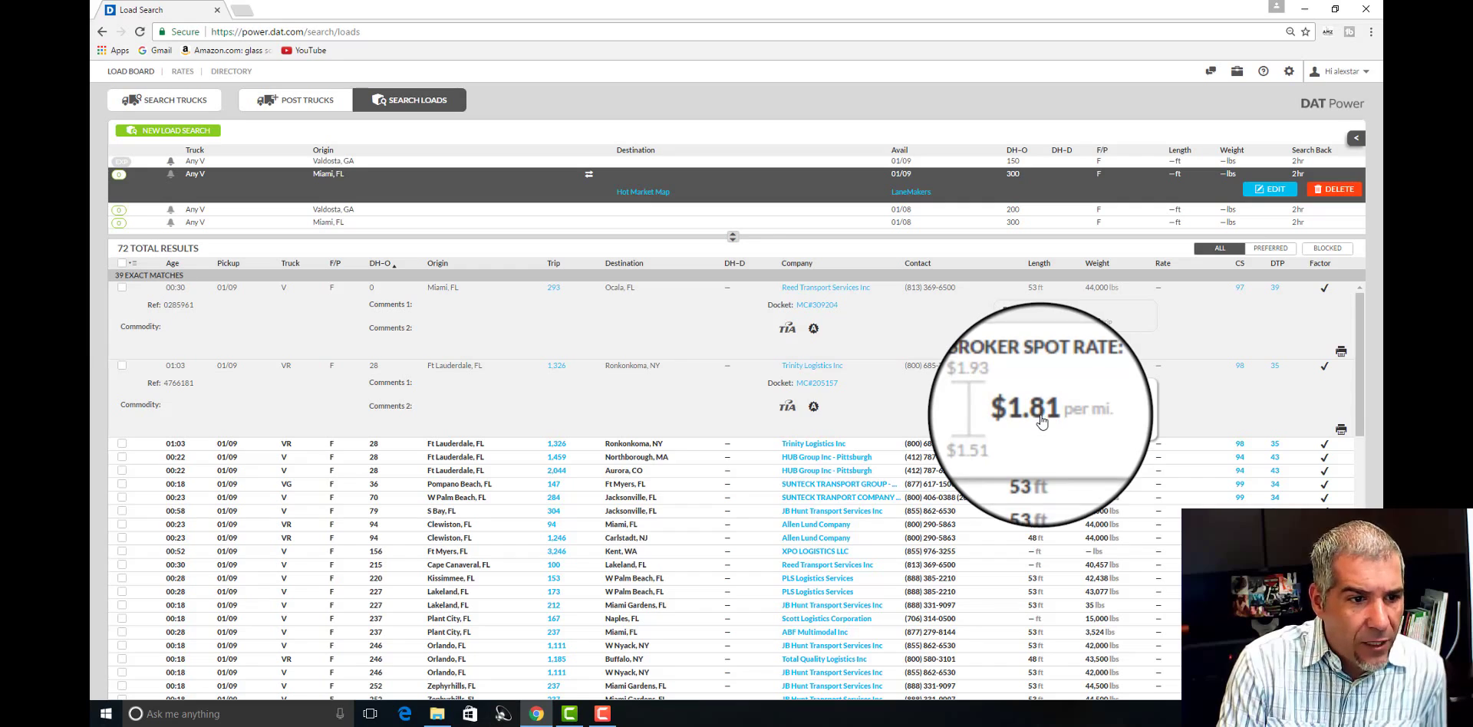
left_click(630, 461)
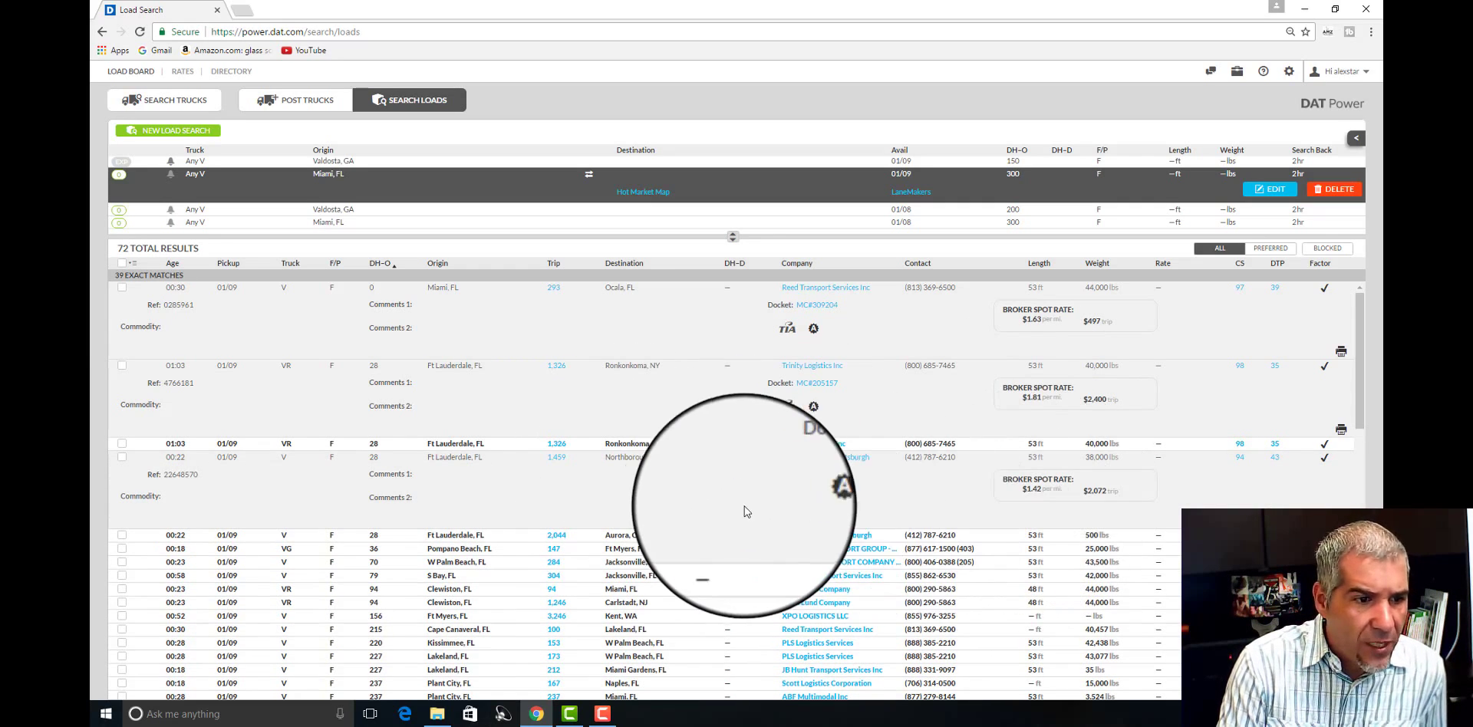
scroll(707, 503, "down", 3)
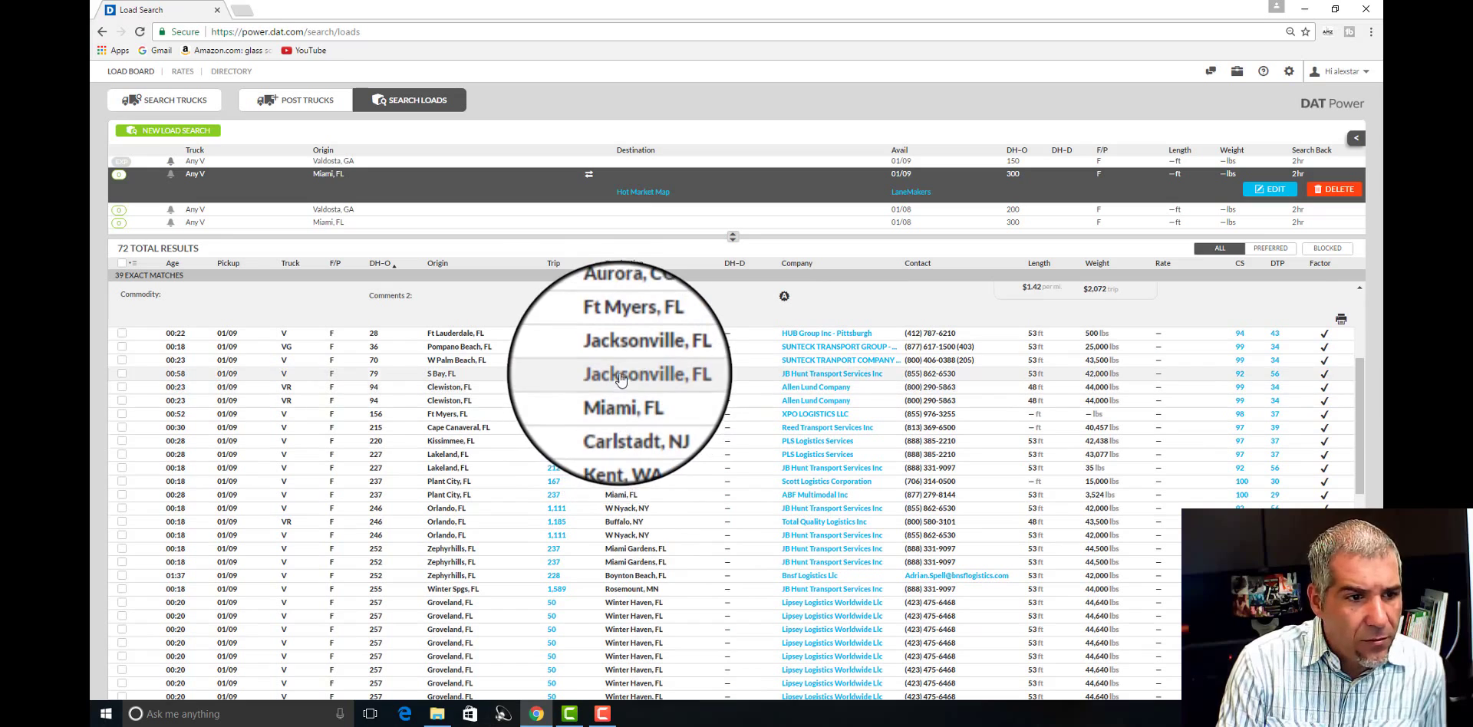
left_click(514, 340)
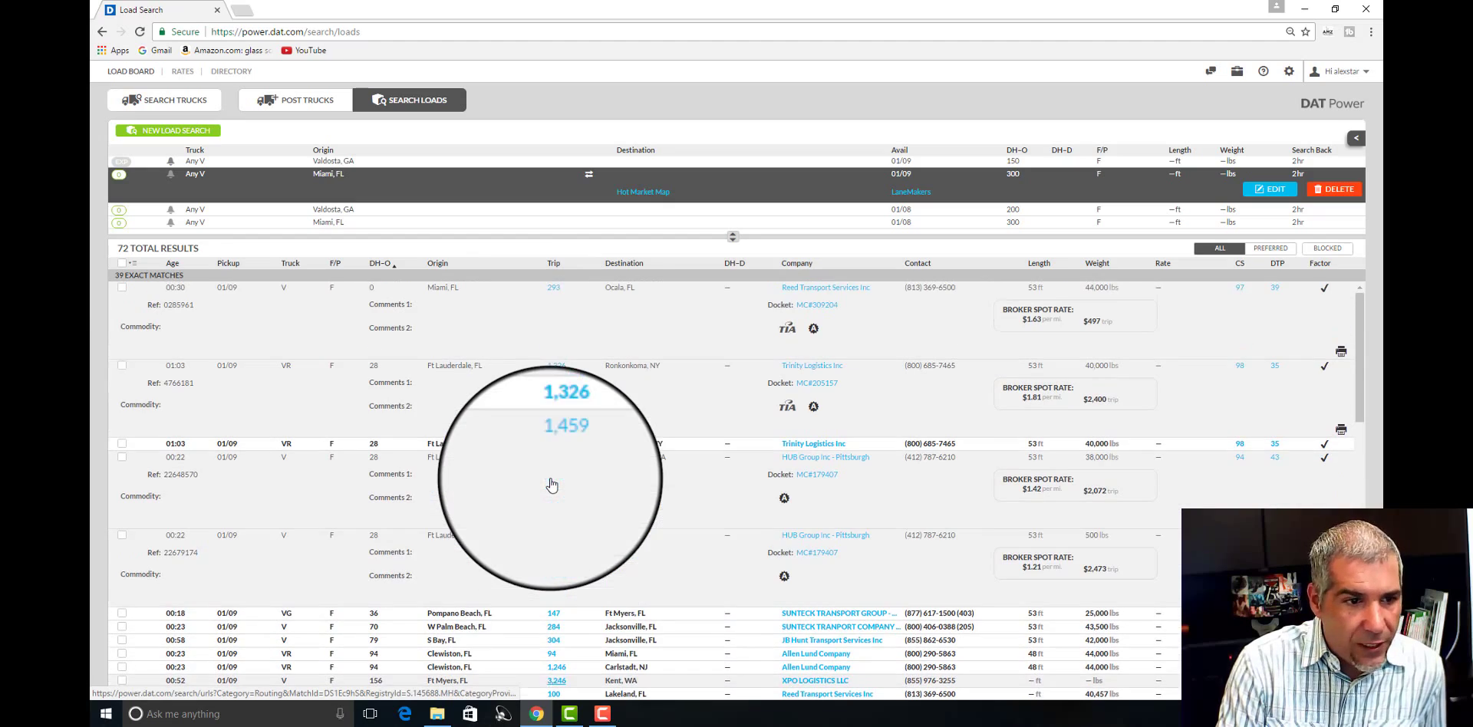
Collapse the details of all four expanded loads and look through the list sorted by origin deadhead.
scroll(550, 482, "up", 3)
left_click(529, 542)
left_click(527, 460)
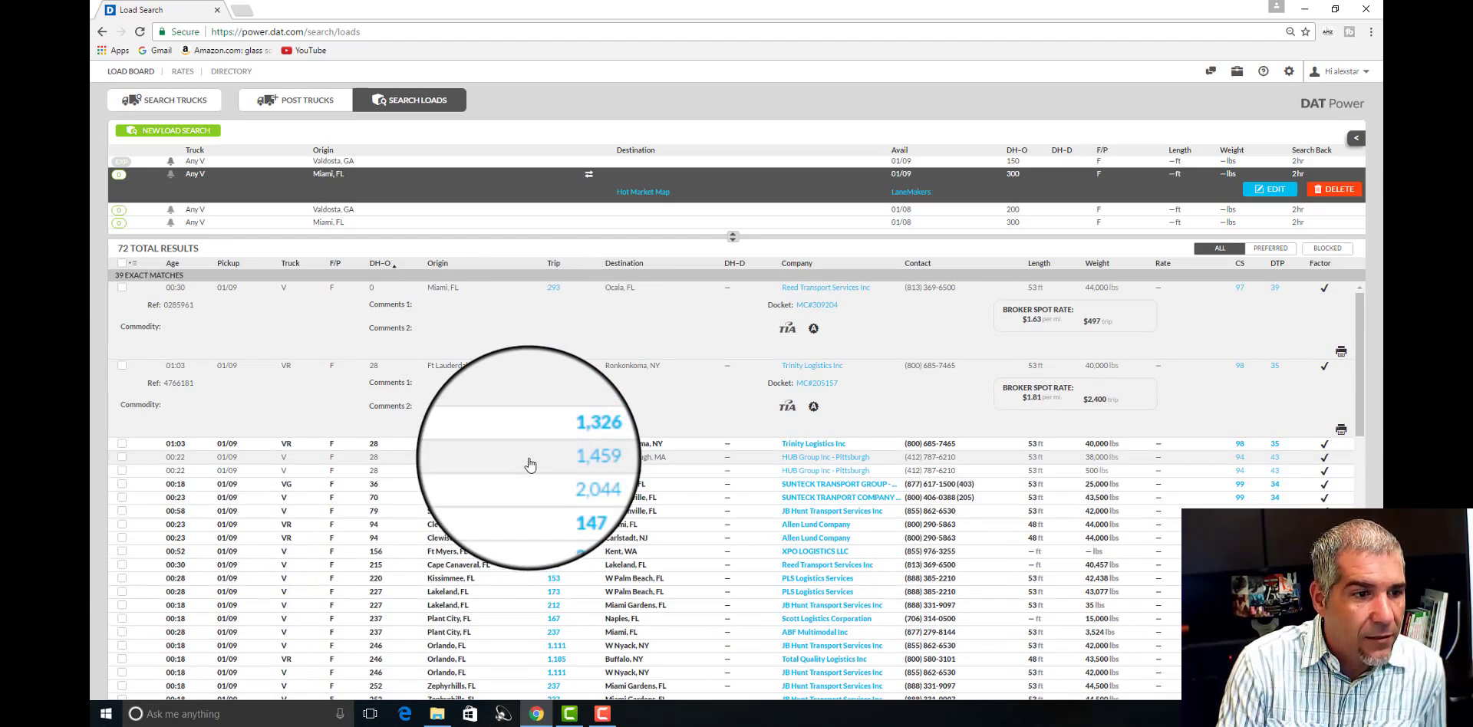
left_click(517, 372)
left_click(526, 289)
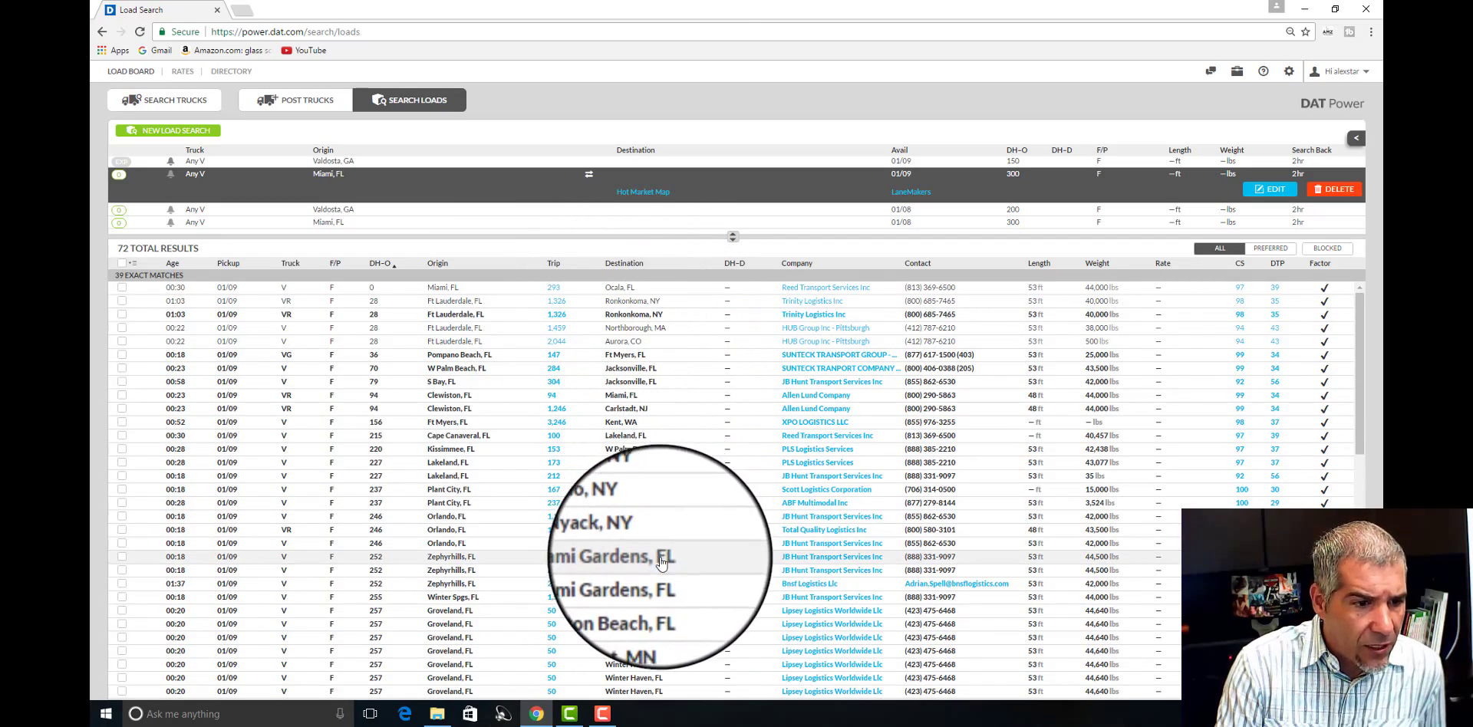
scroll(678, 598, "down", 3)
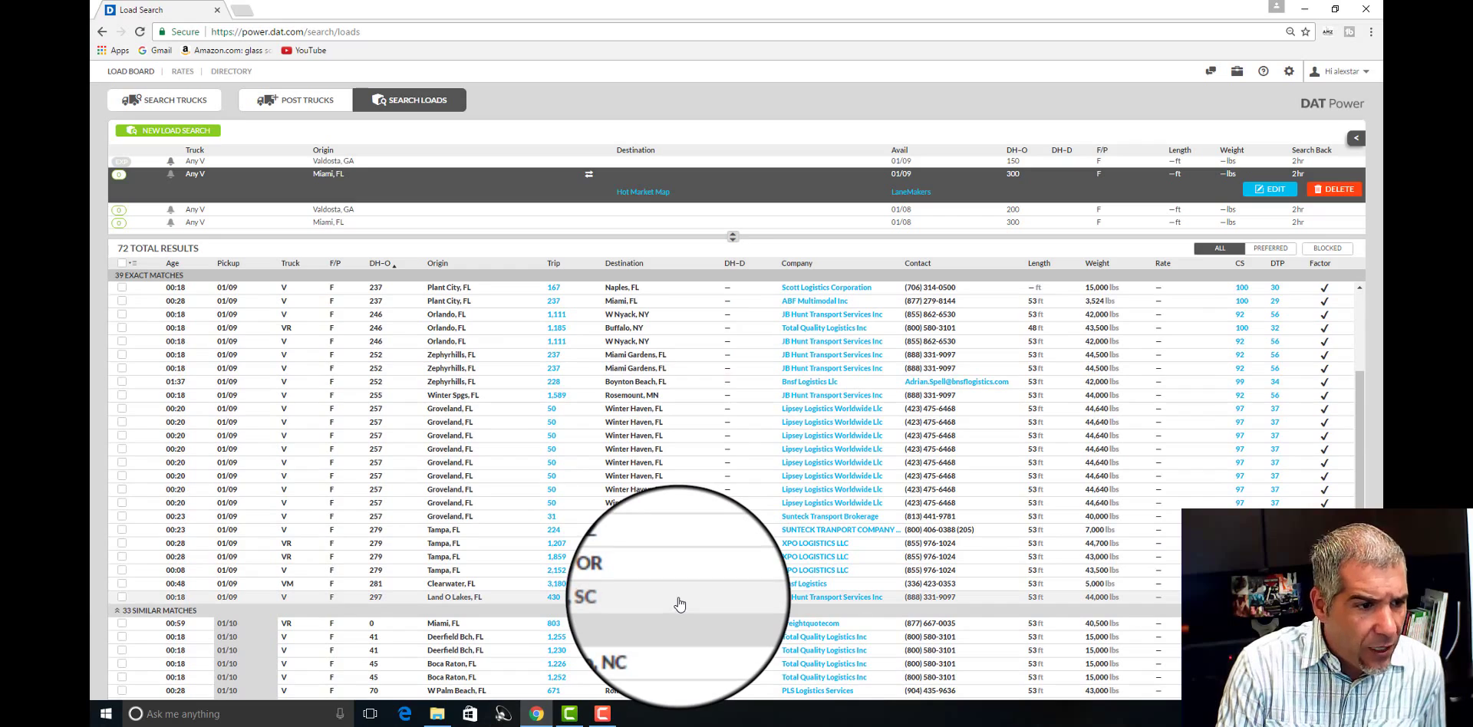
scroll(679, 605, "up", 3)
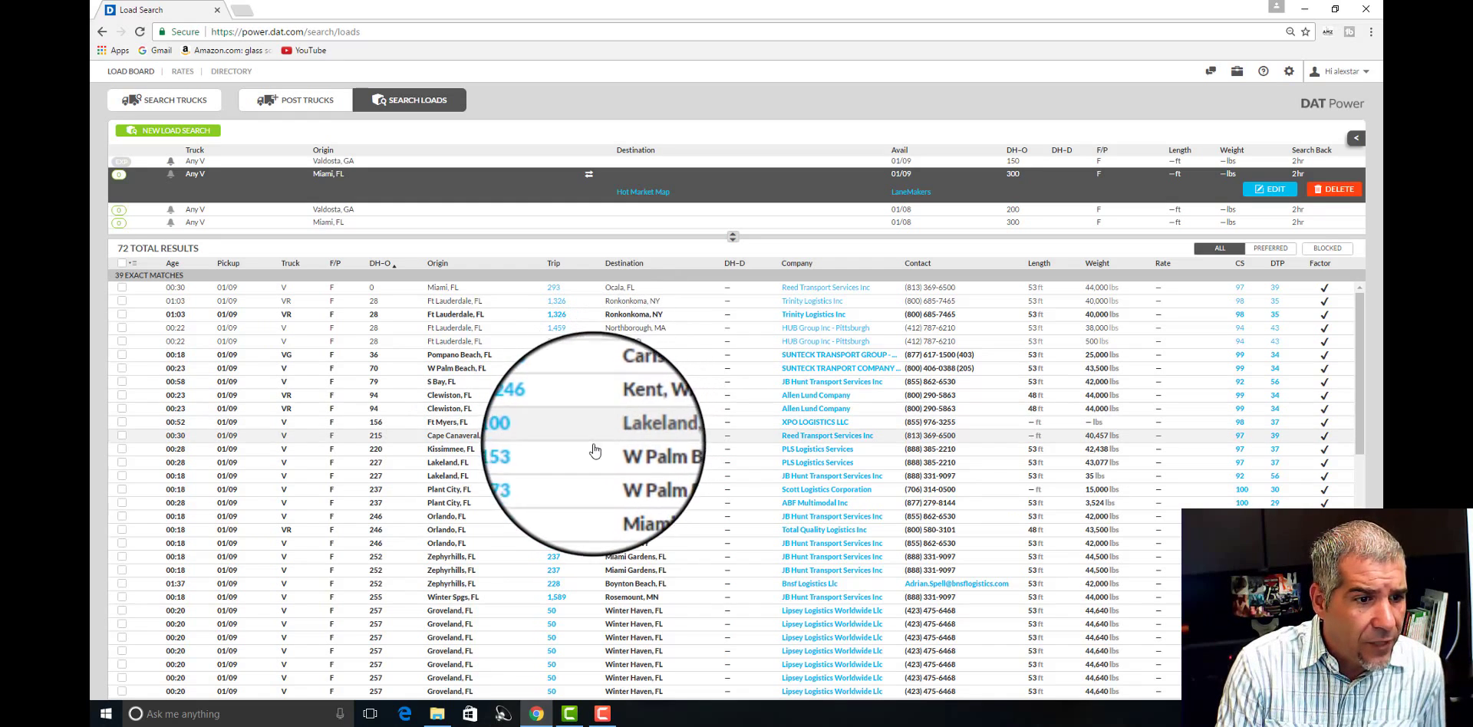
scroll(591, 473, "down", 3)
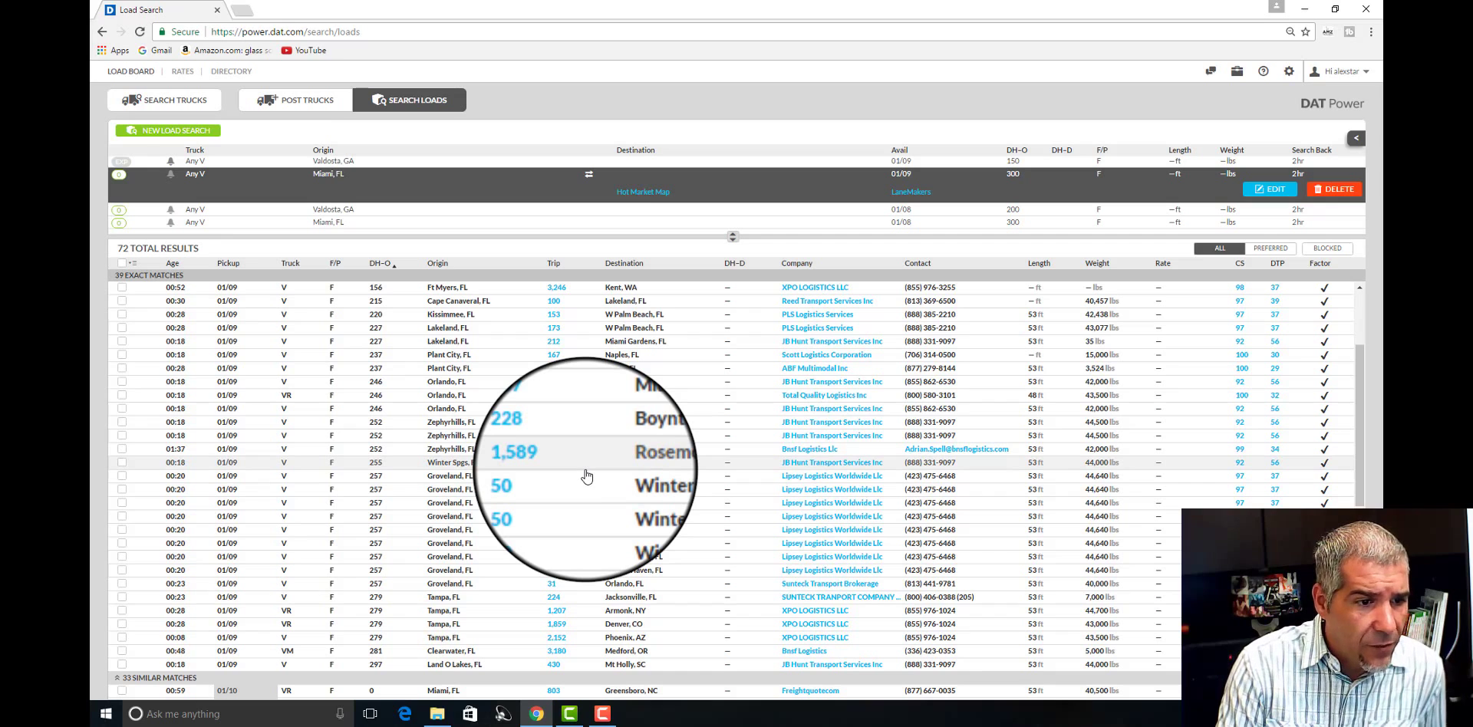
scroll(583, 475, "up", 3)
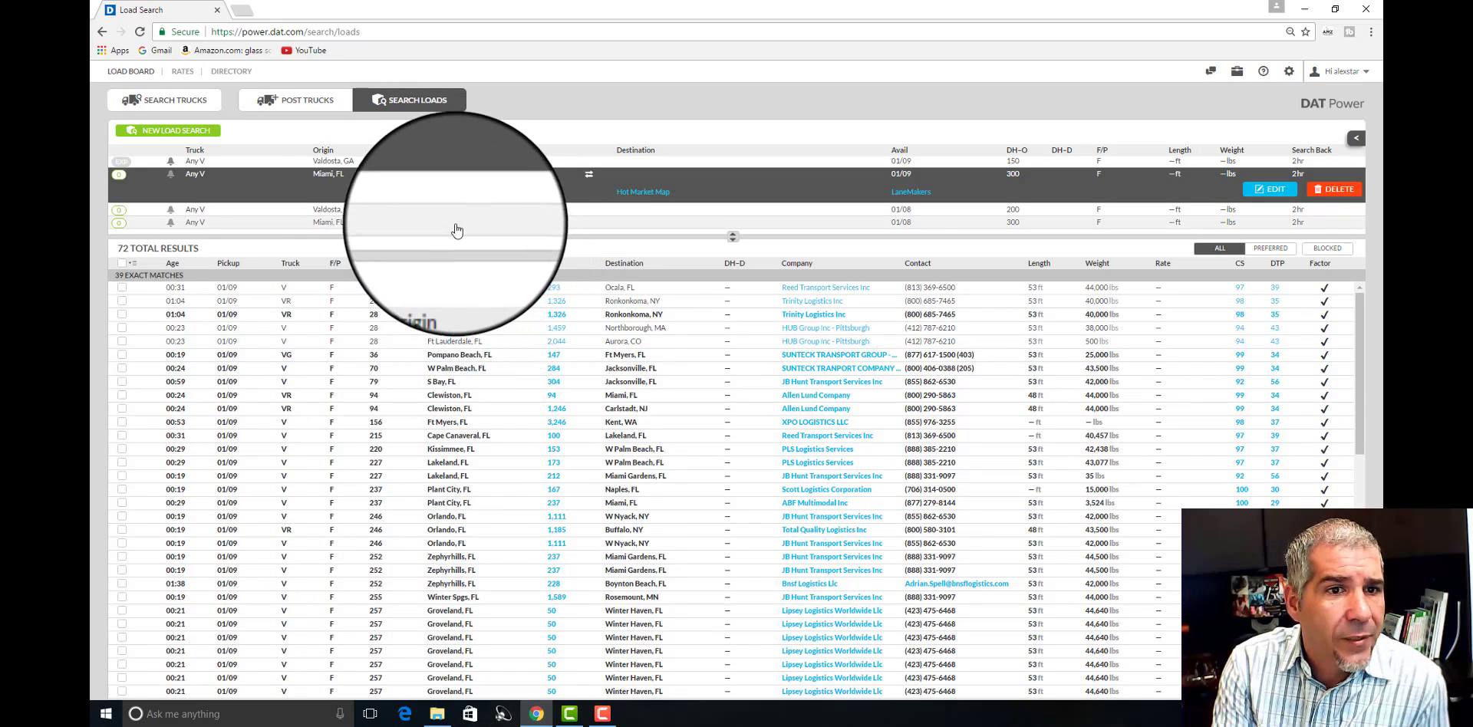
Open the saved 01/09 Valdosta, GA search, limit its destination to the states NM, MN, AL, PA and VA, and run it.
left_click(360, 163)
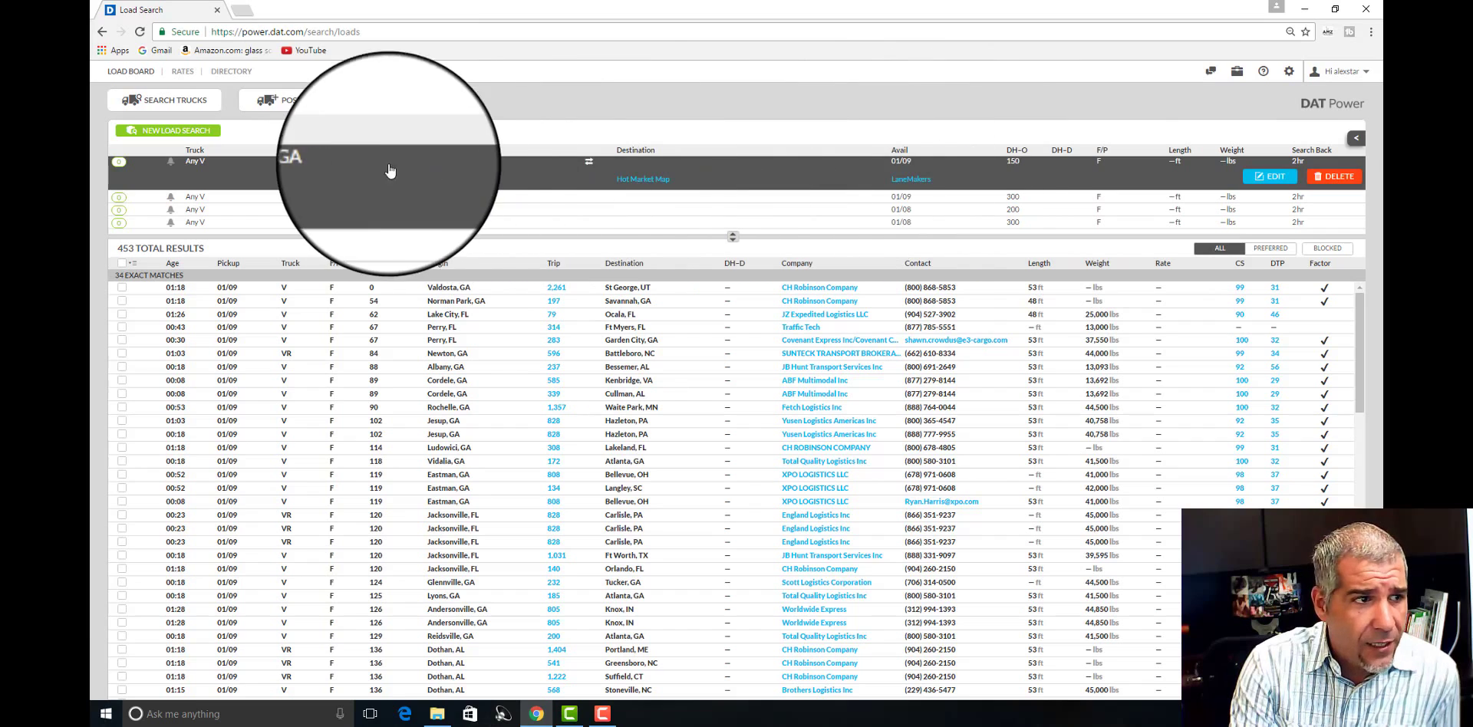
left_click(1268, 180)
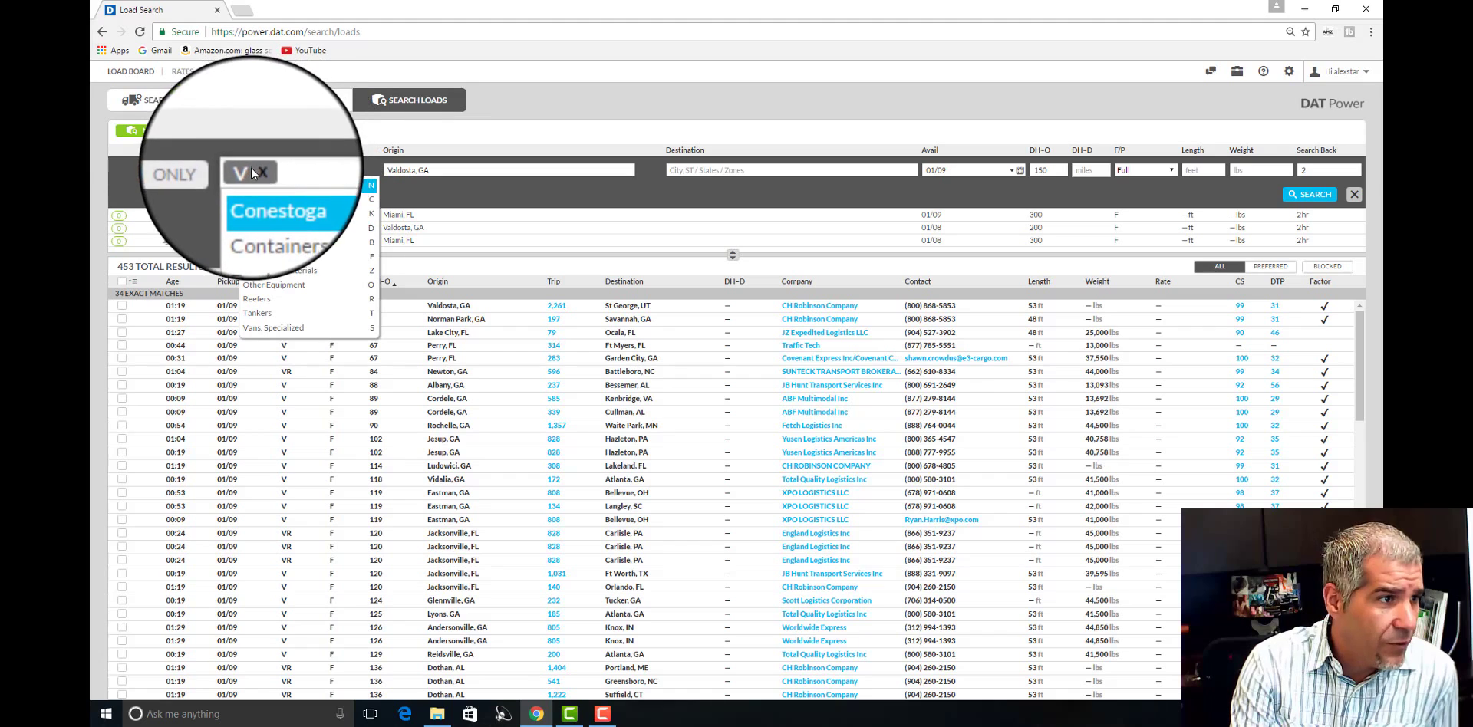
left_click(465, 174)
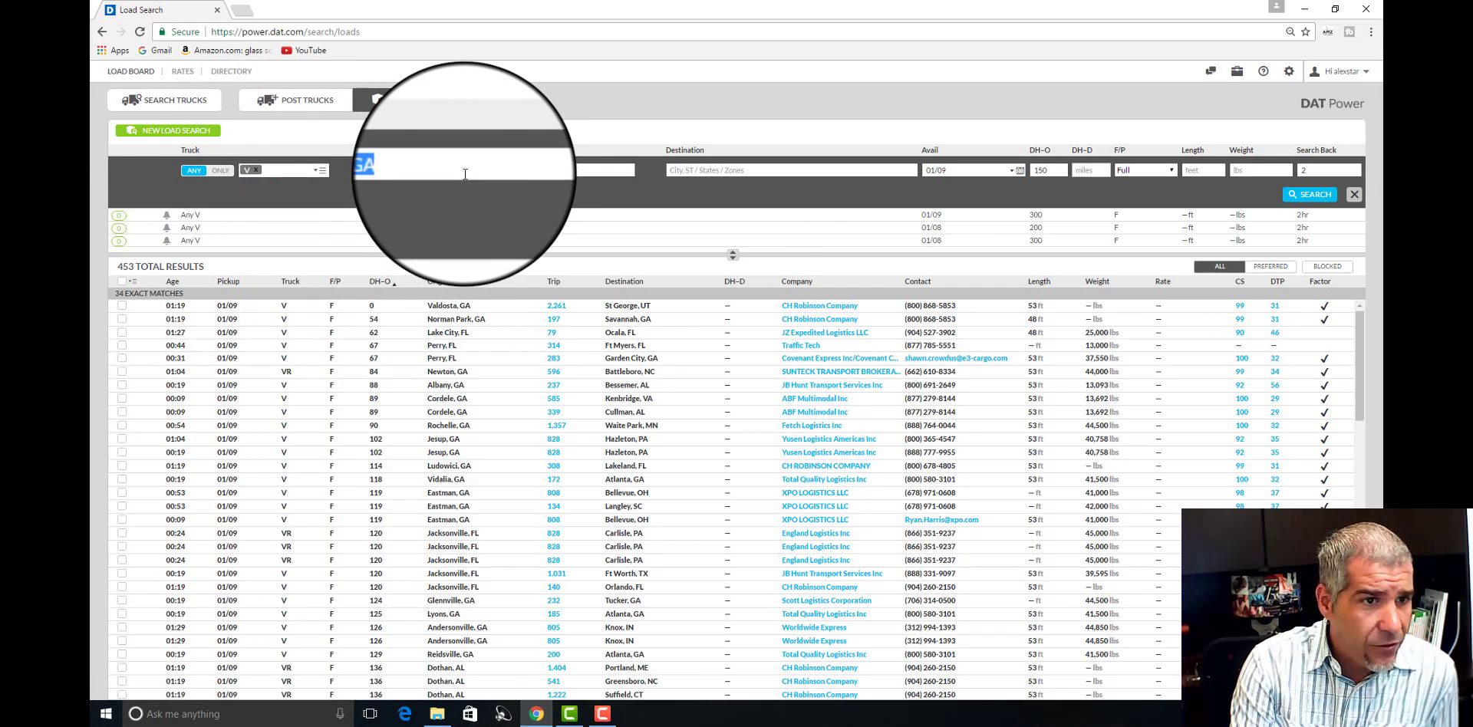
left_click(735, 172)
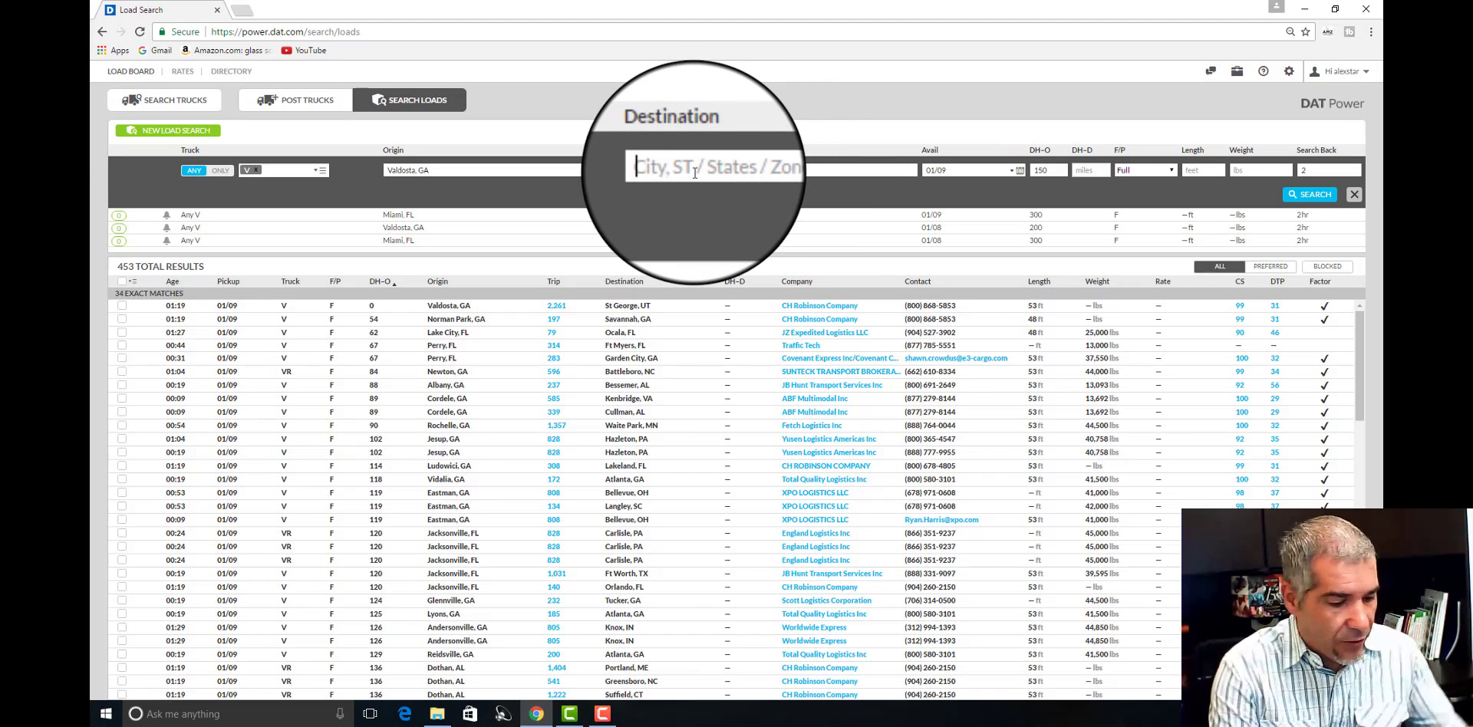
type("nm")
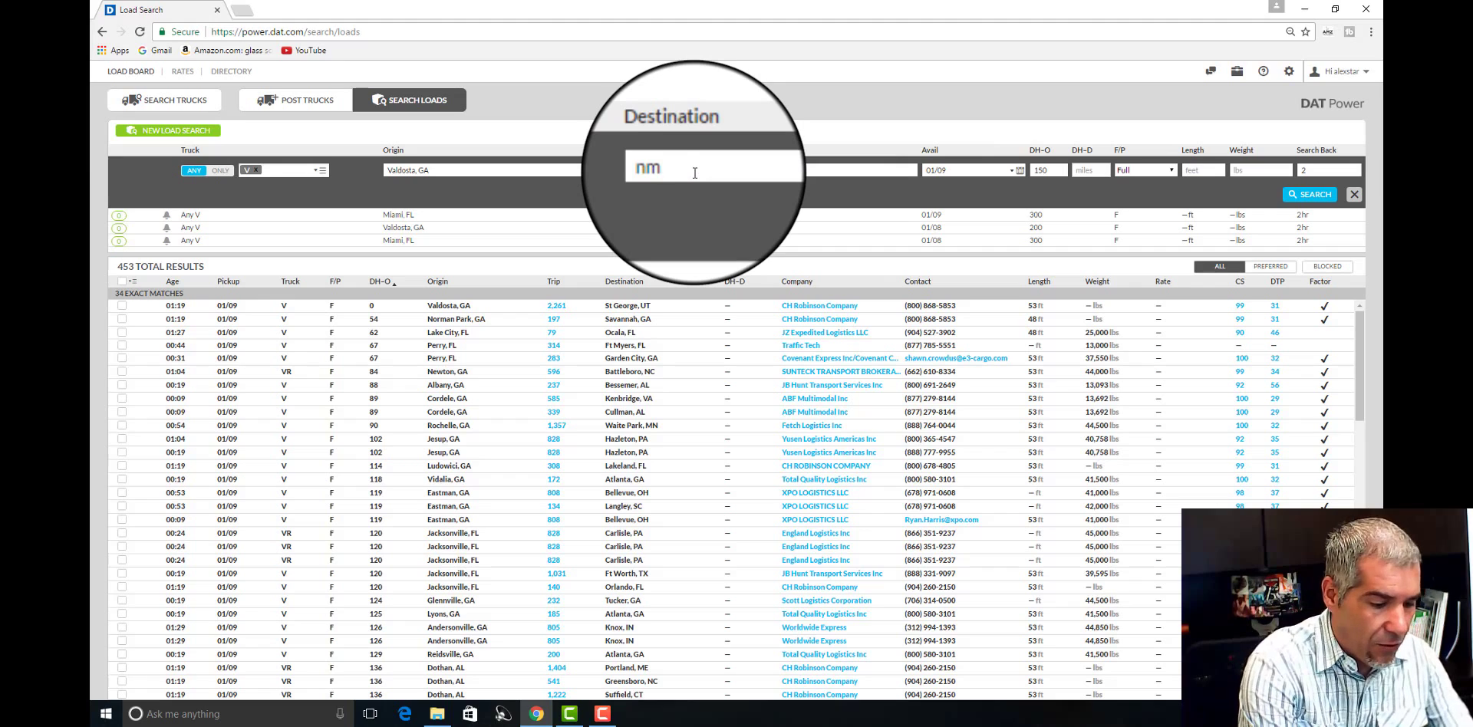
type("mna")
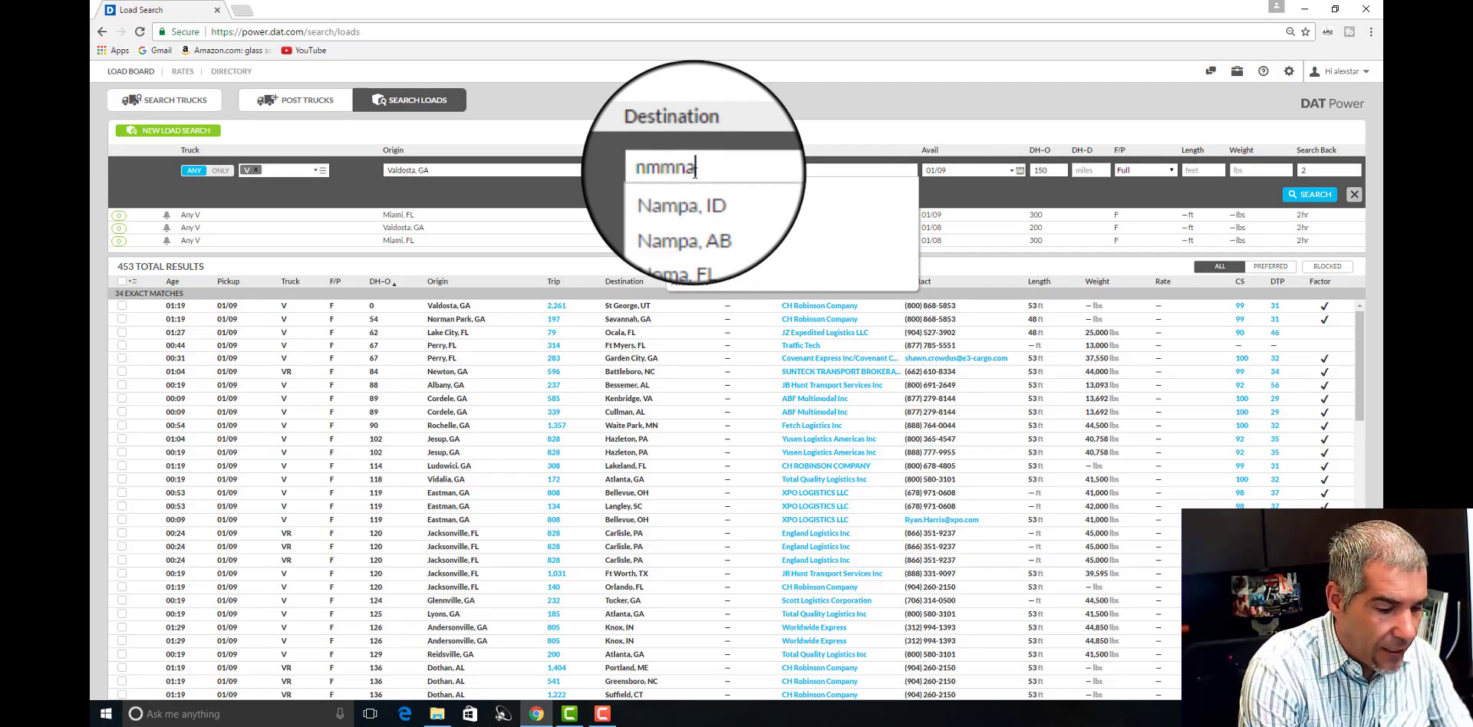
type("lpava")
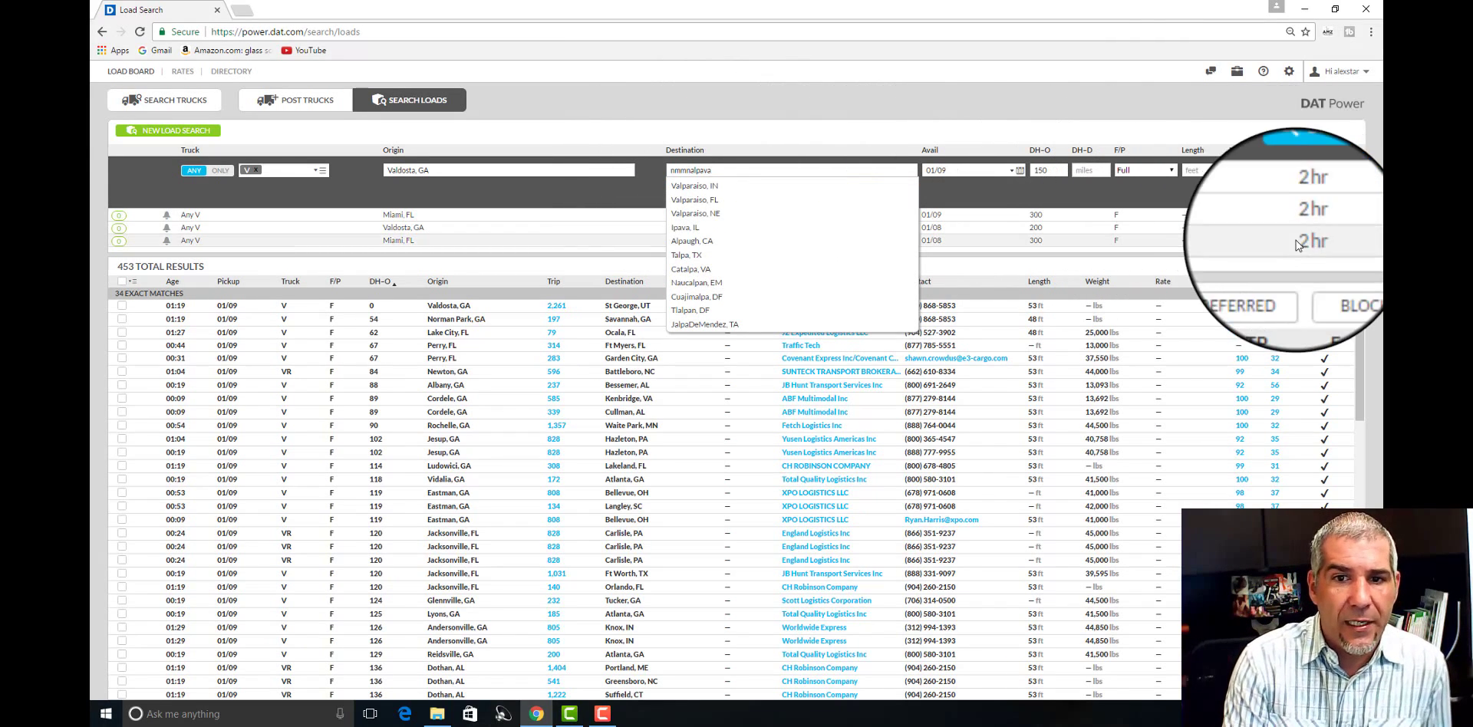
left_click(1296, 198)
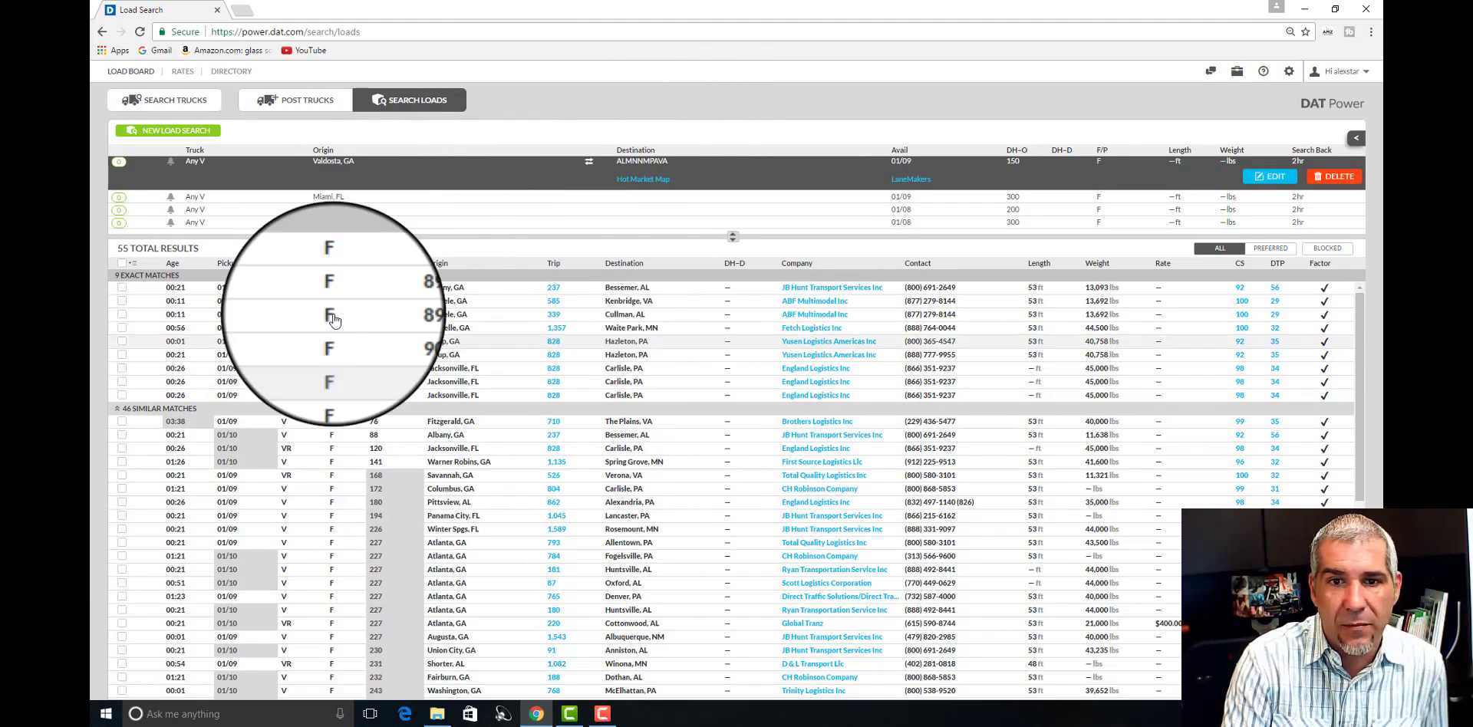
Rerun the Valdosta, GA search with the destination states cleared and look through its matches by origin deadhead.
left_click(1273, 176)
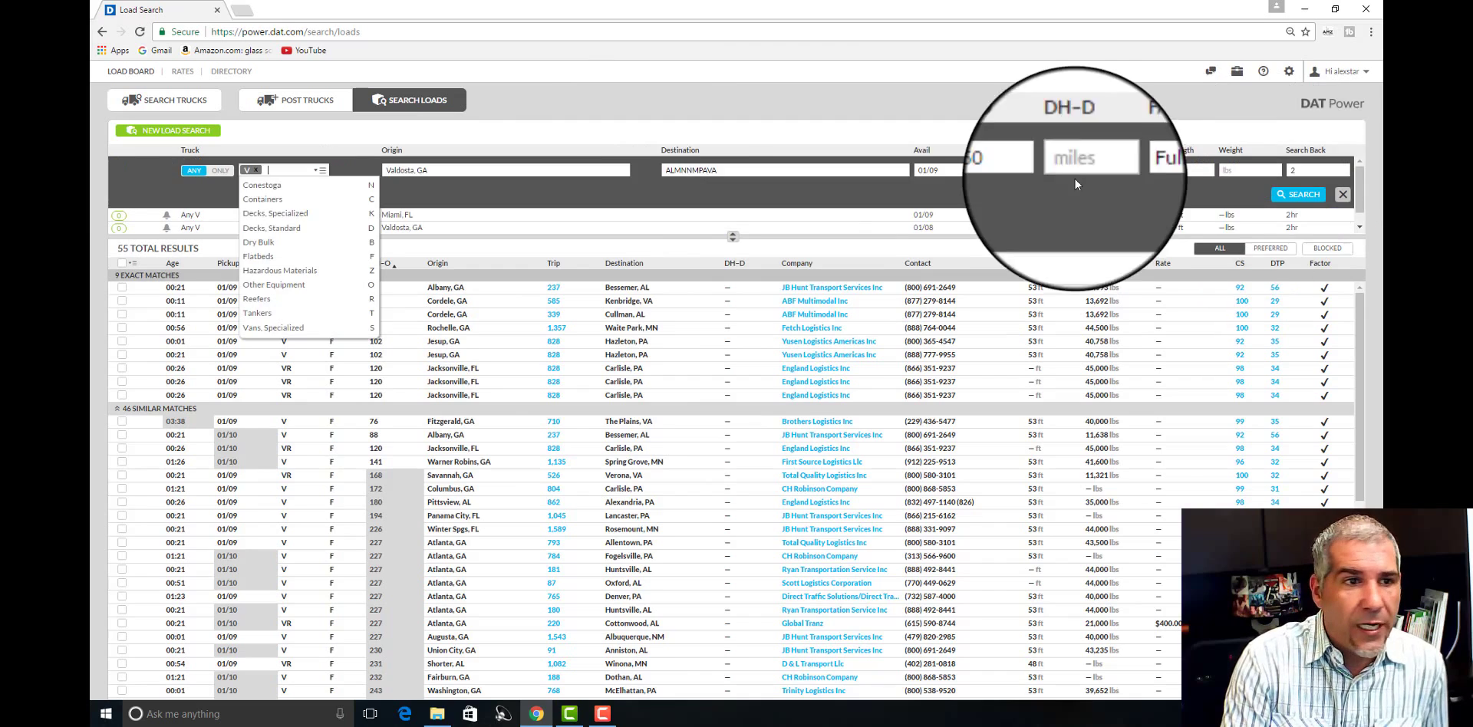
left_click(702, 170)
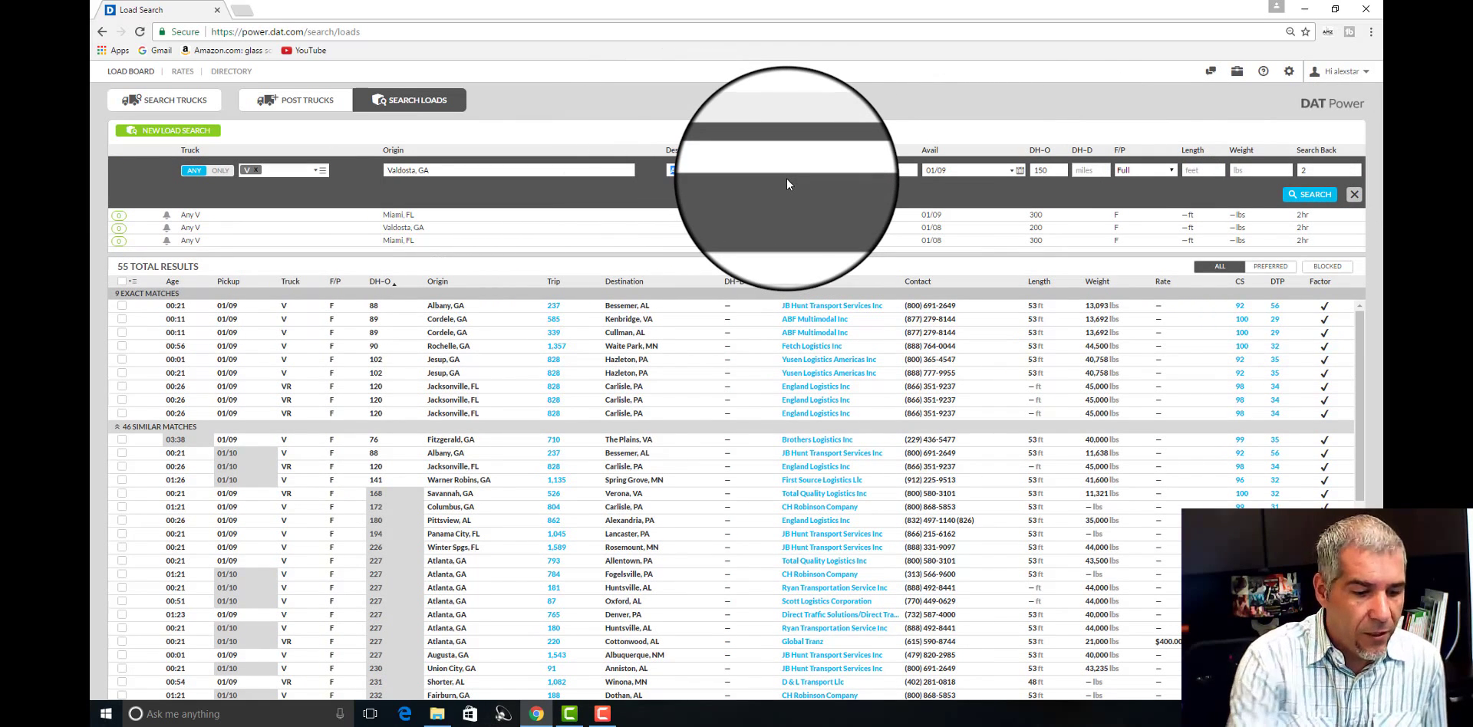
left_click(1305, 194)
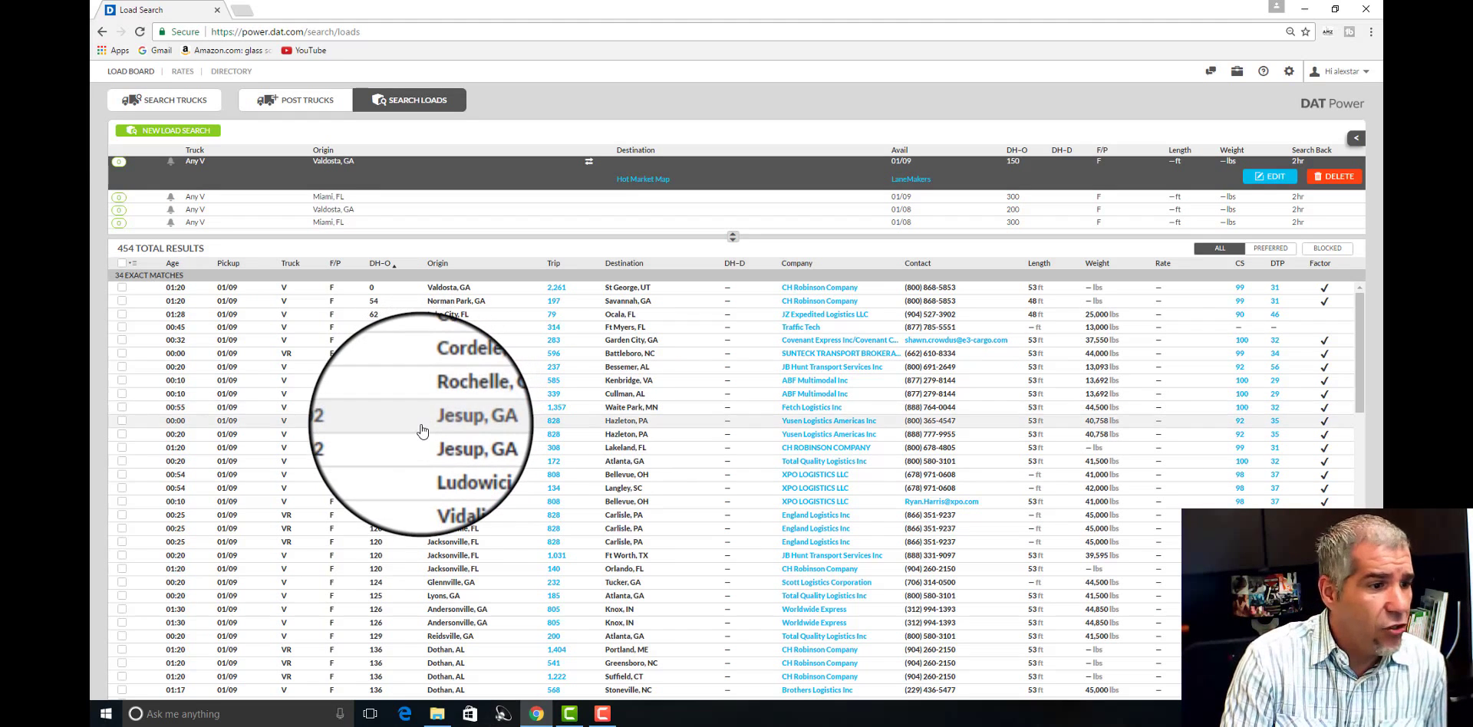
scroll(422, 431, "down", 2)
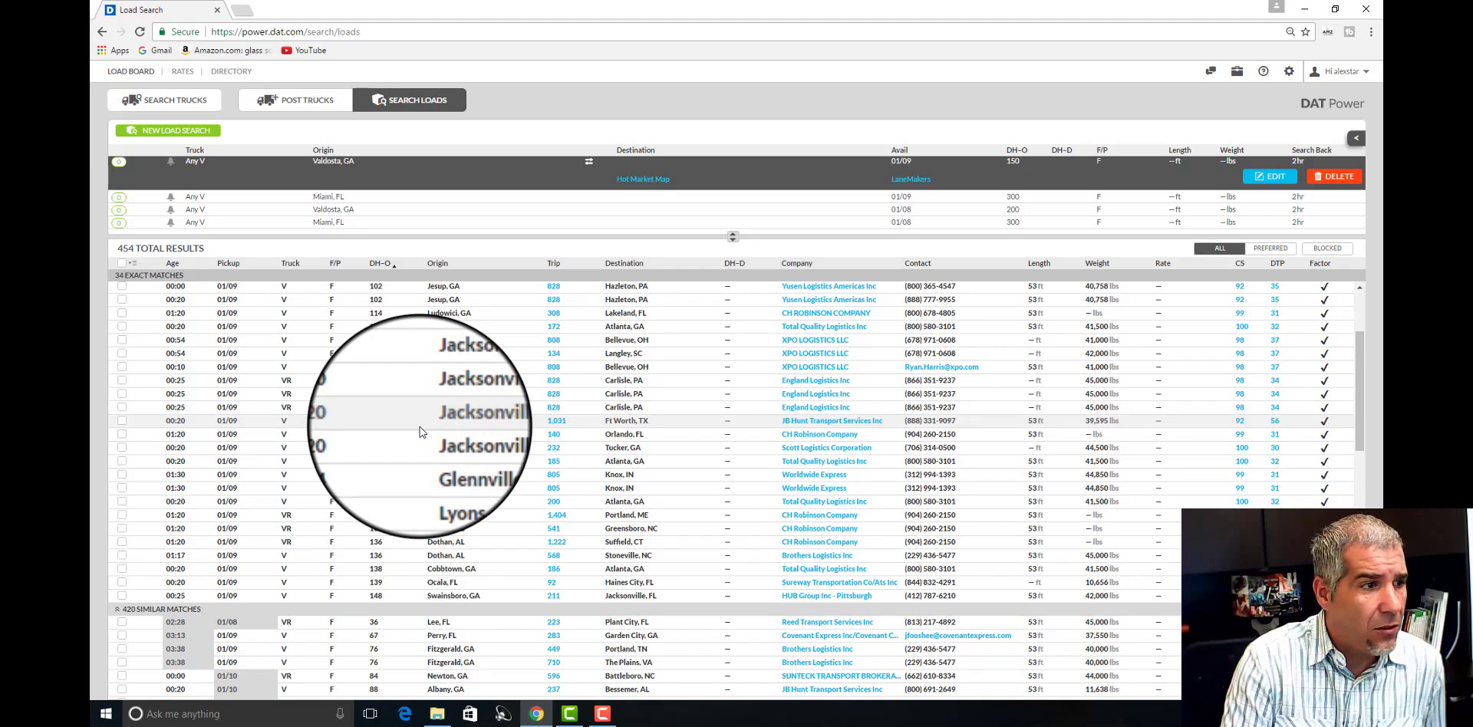
scroll(421, 426, "up", 2)
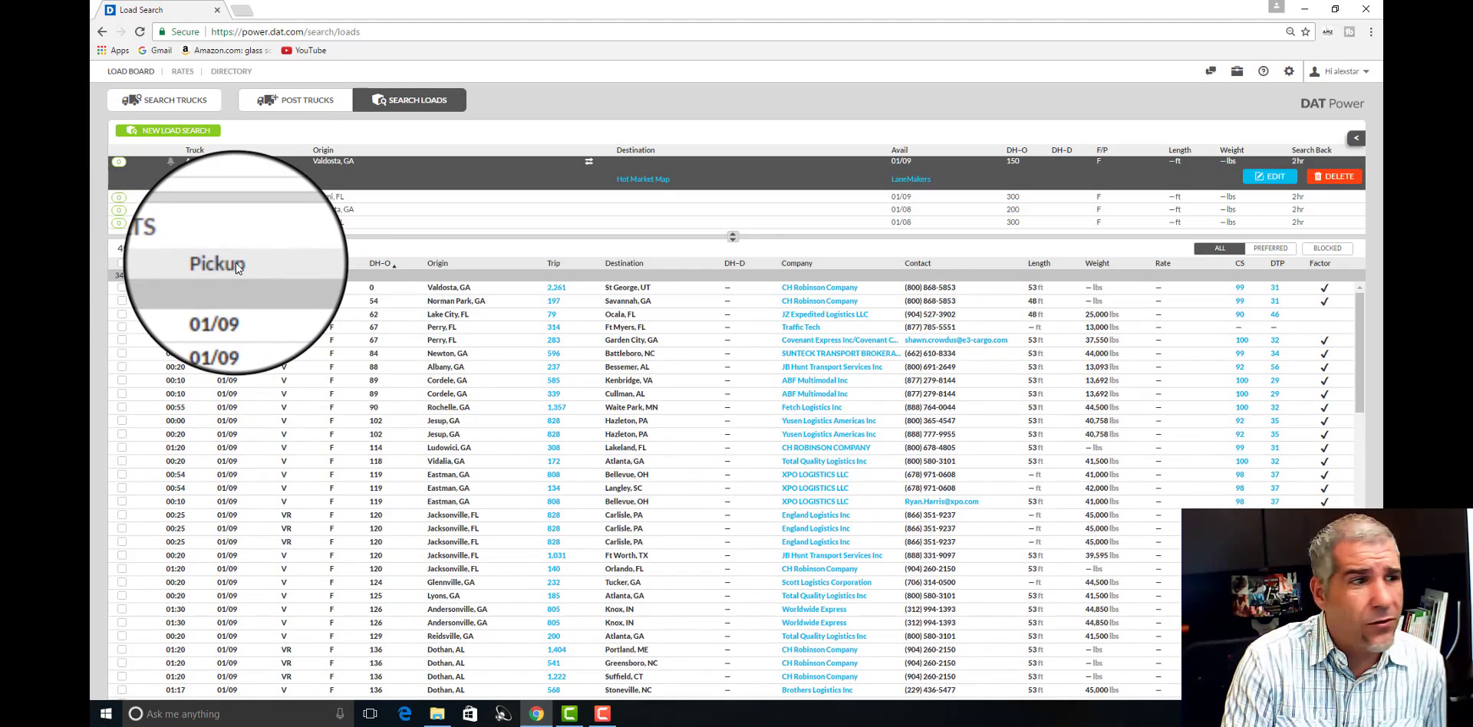
scroll(297, 390, "down", 2)
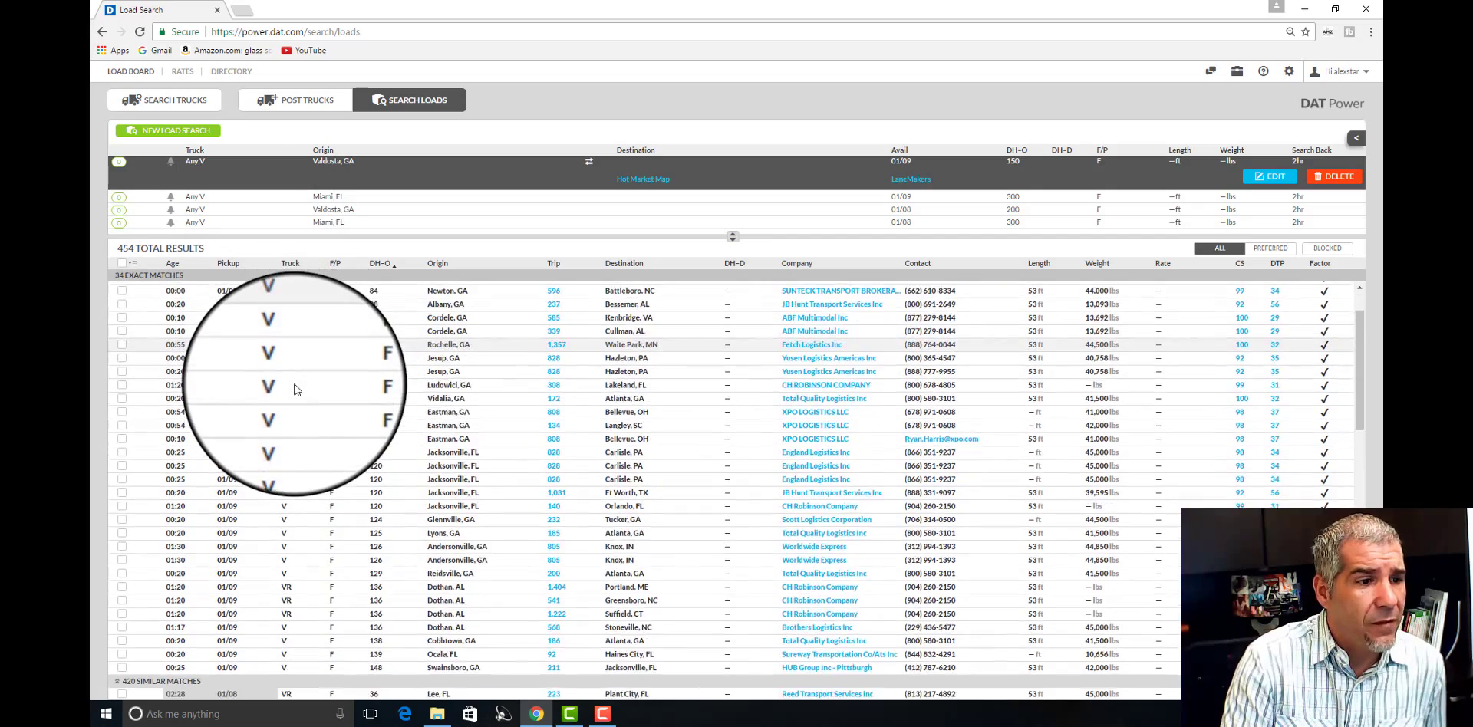
scroll(297, 390, "up", 2)
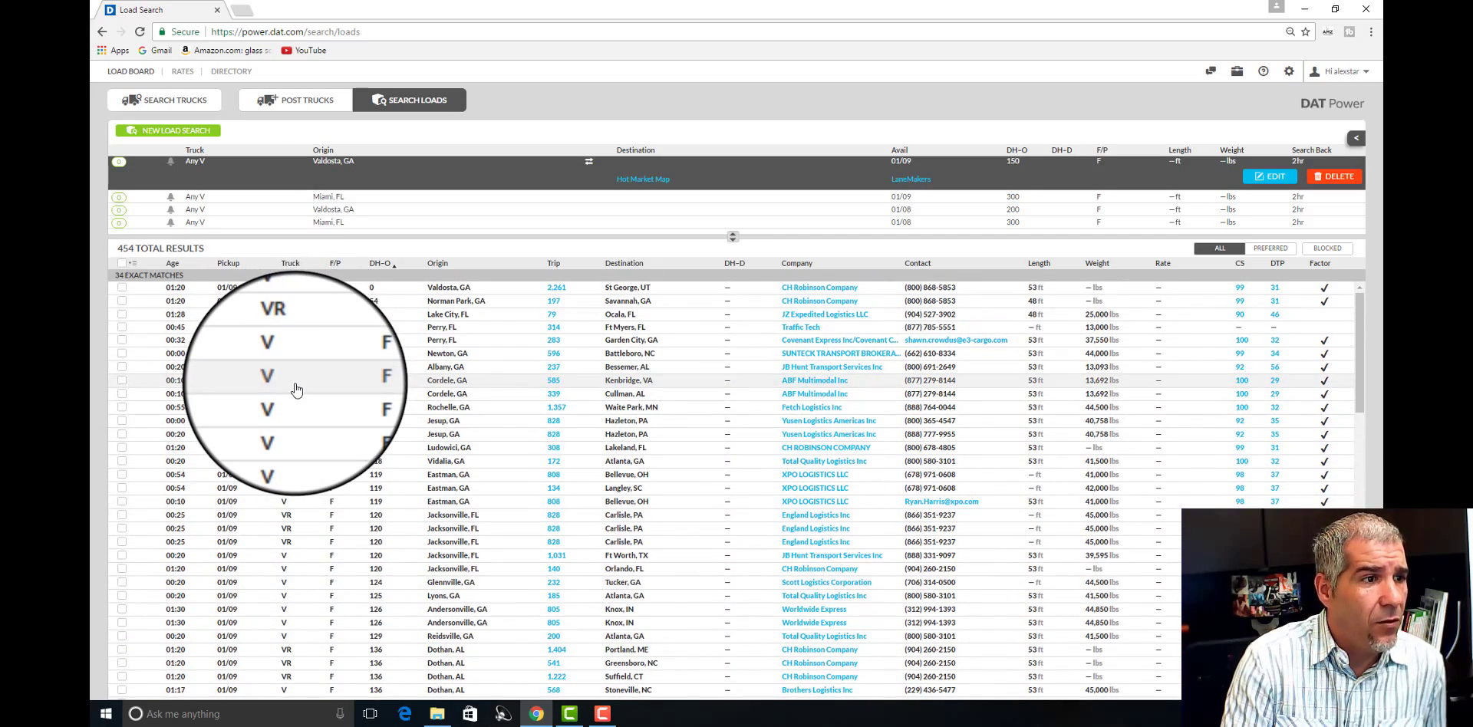